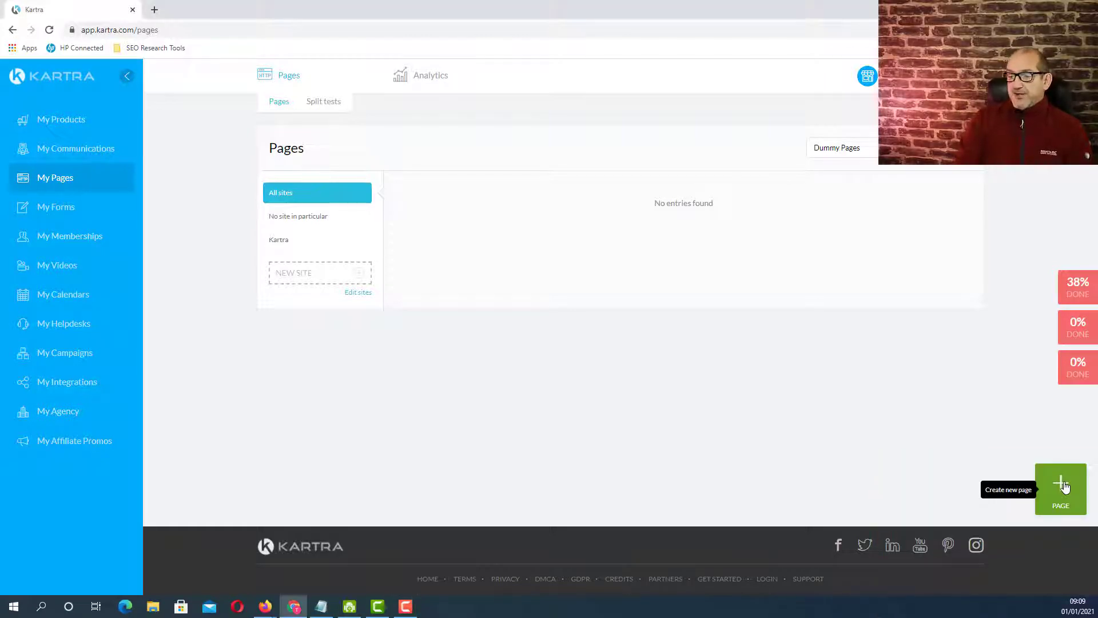
Step: Start a new page from the Blank canvas template and launch the builder
click(1064, 487)
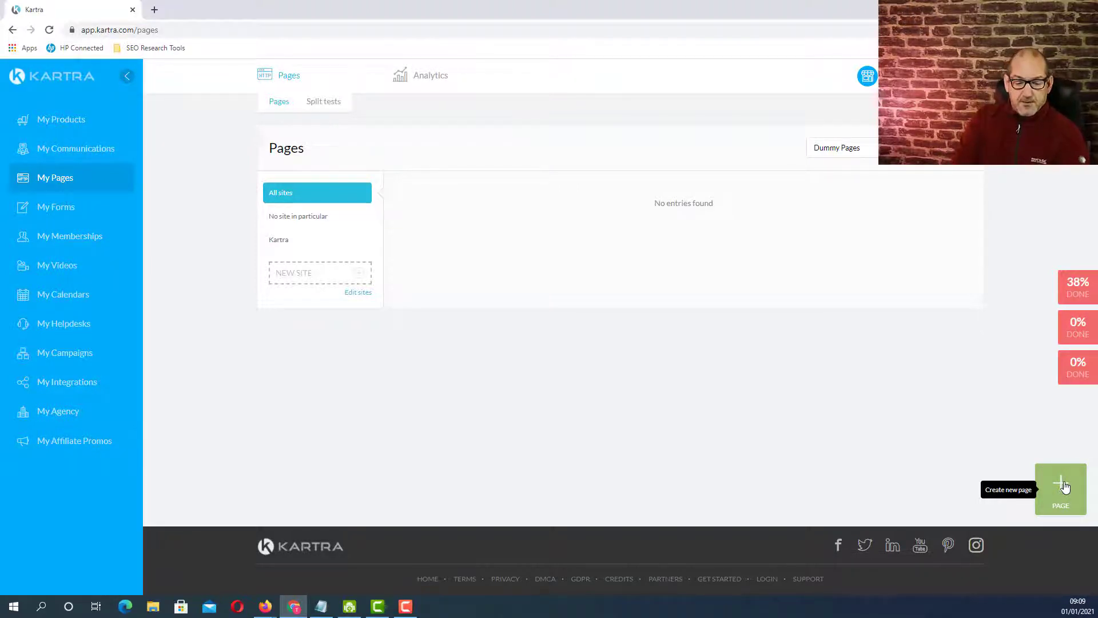
click(1064, 487)
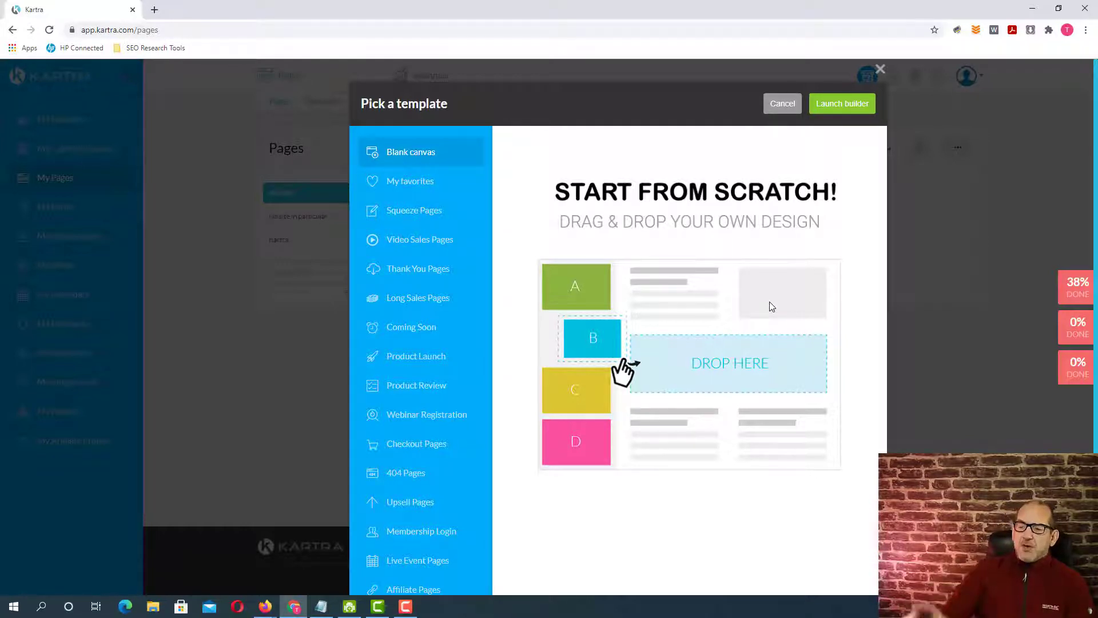
click(842, 106)
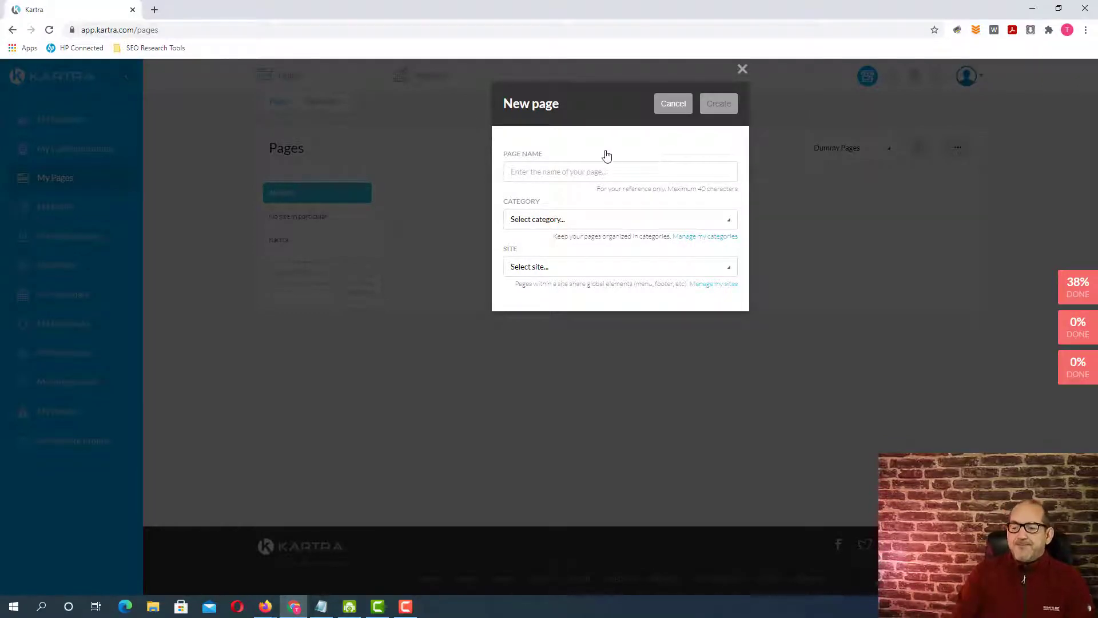
Step: Name the new page Dummy Page 003
click(612, 172)
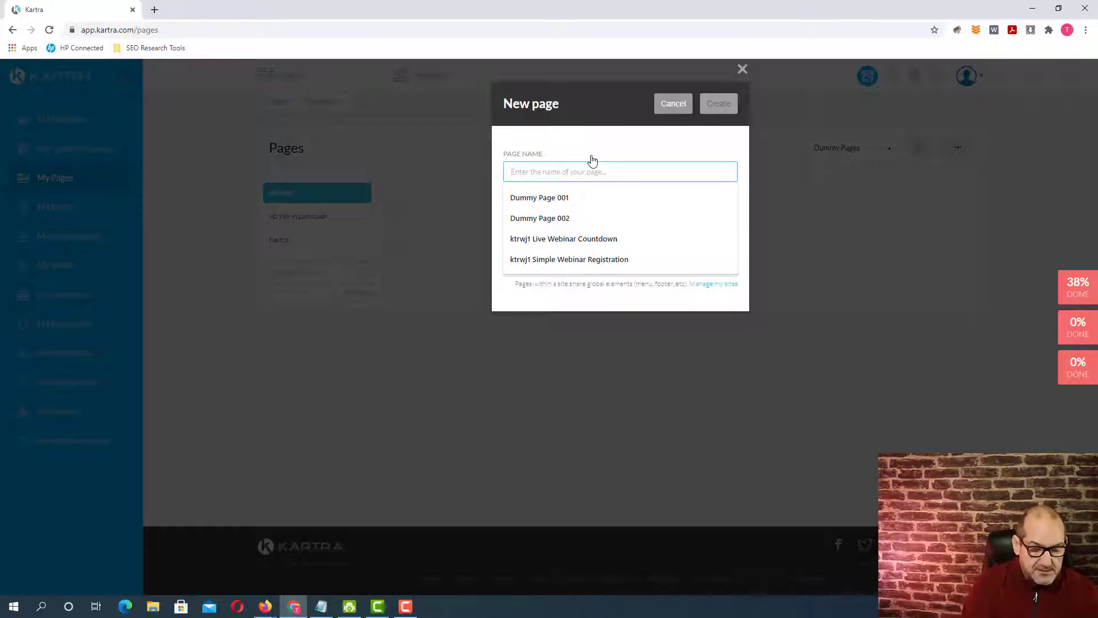
text(Dummy )
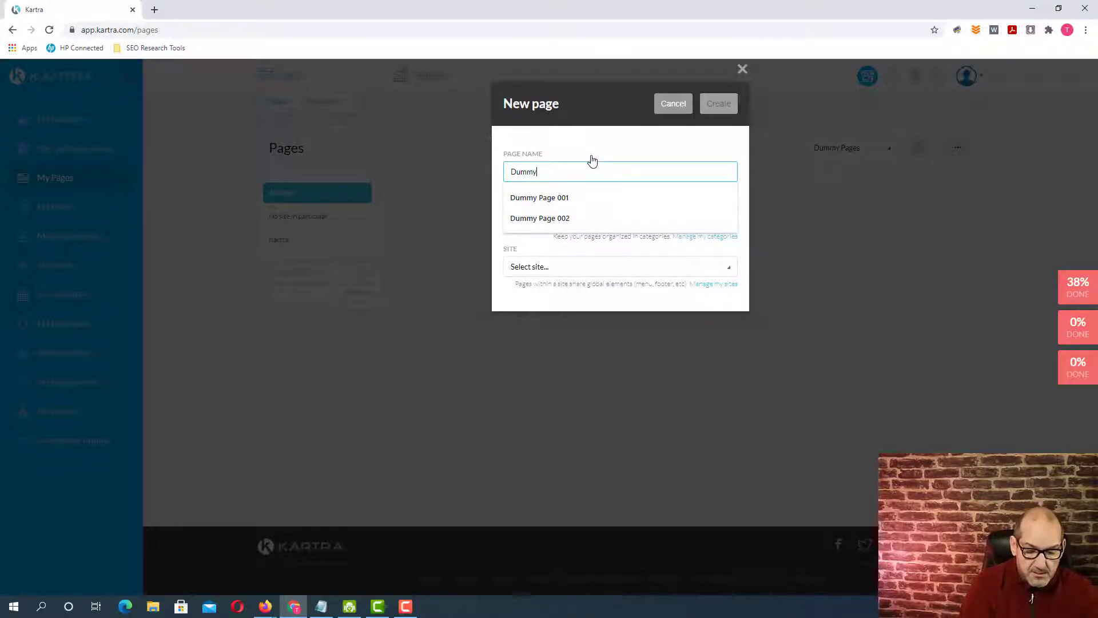
text(Page)
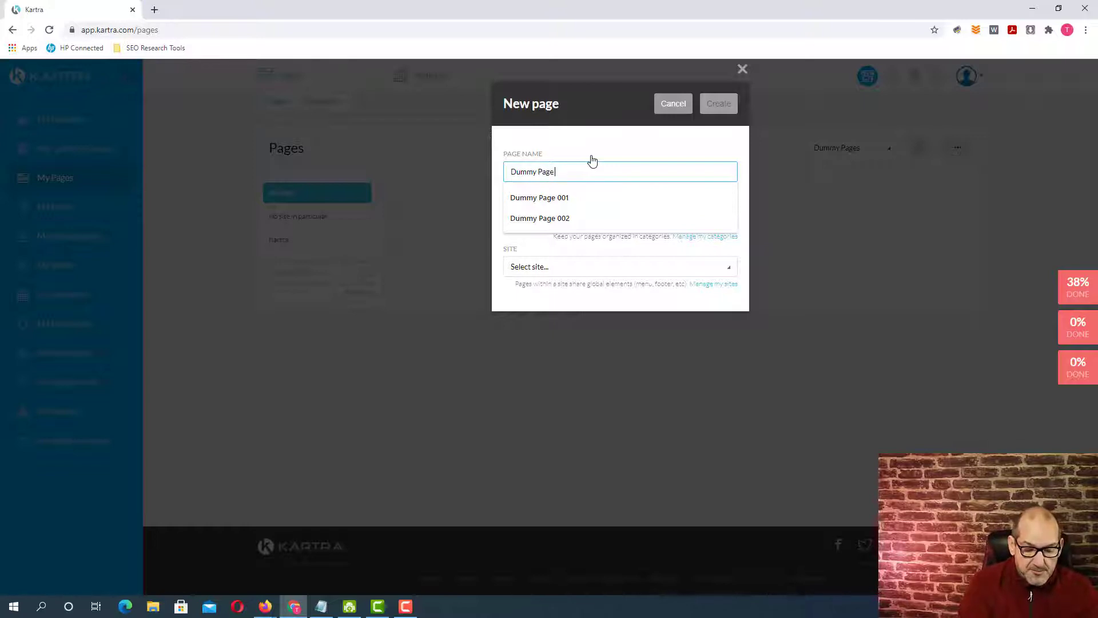
text( 003)
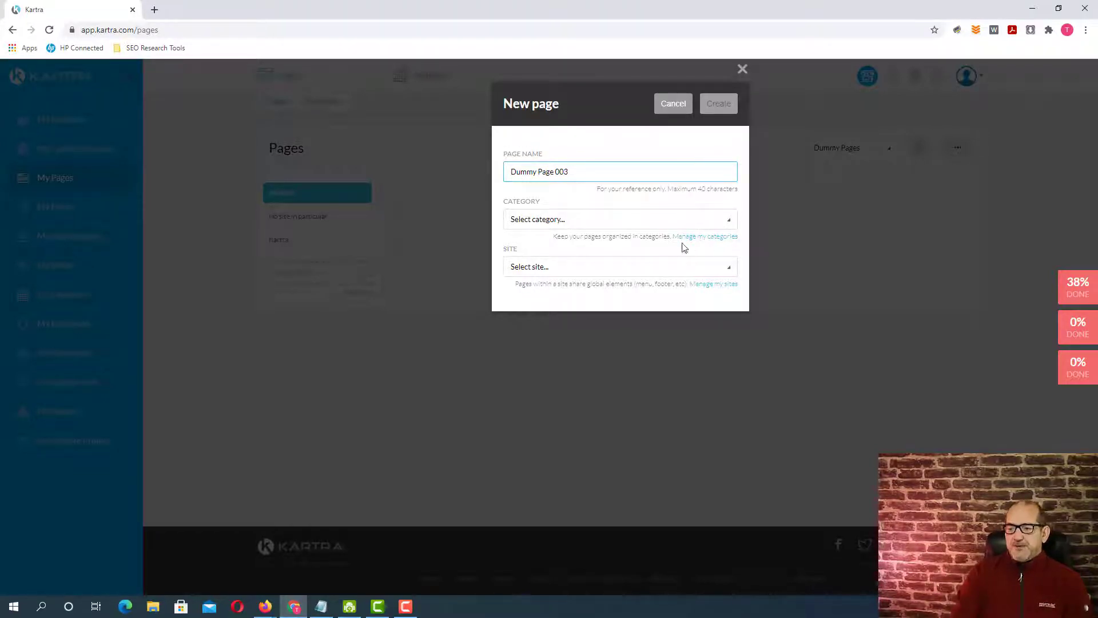
Step: Set the page's category to No category in particular, choose a site for it, and create the page
click(724, 222)
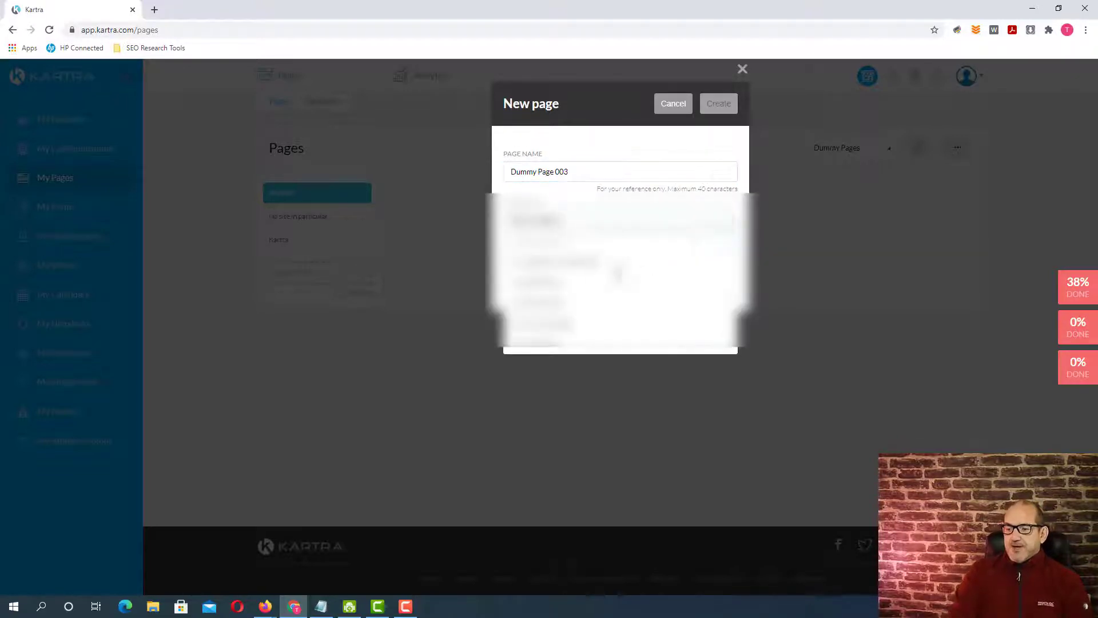
click(578, 265)
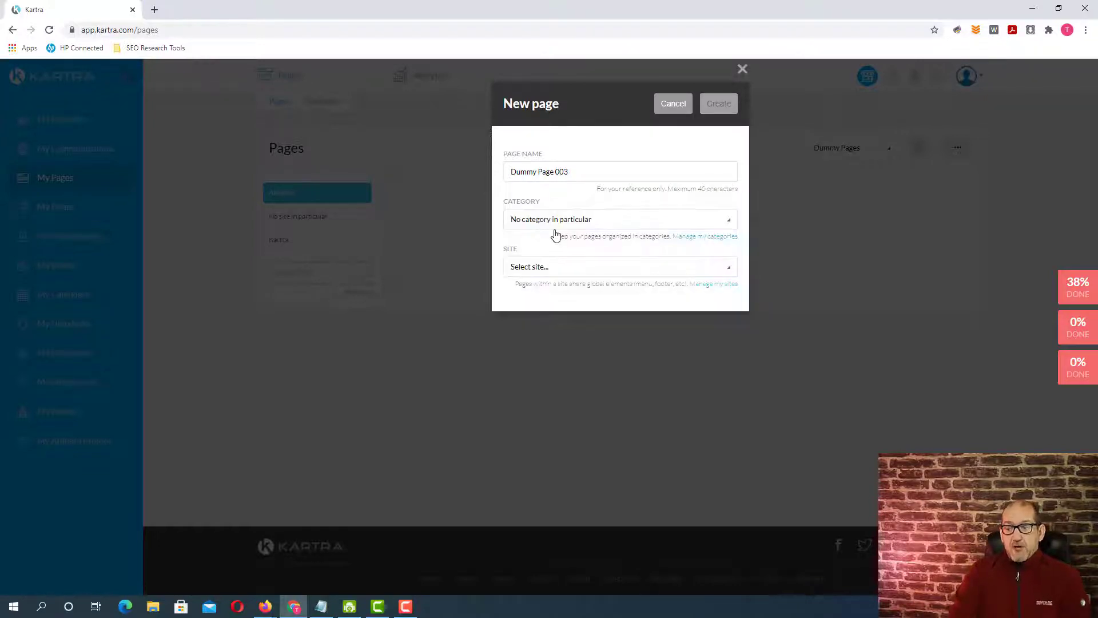
click(727, 270)
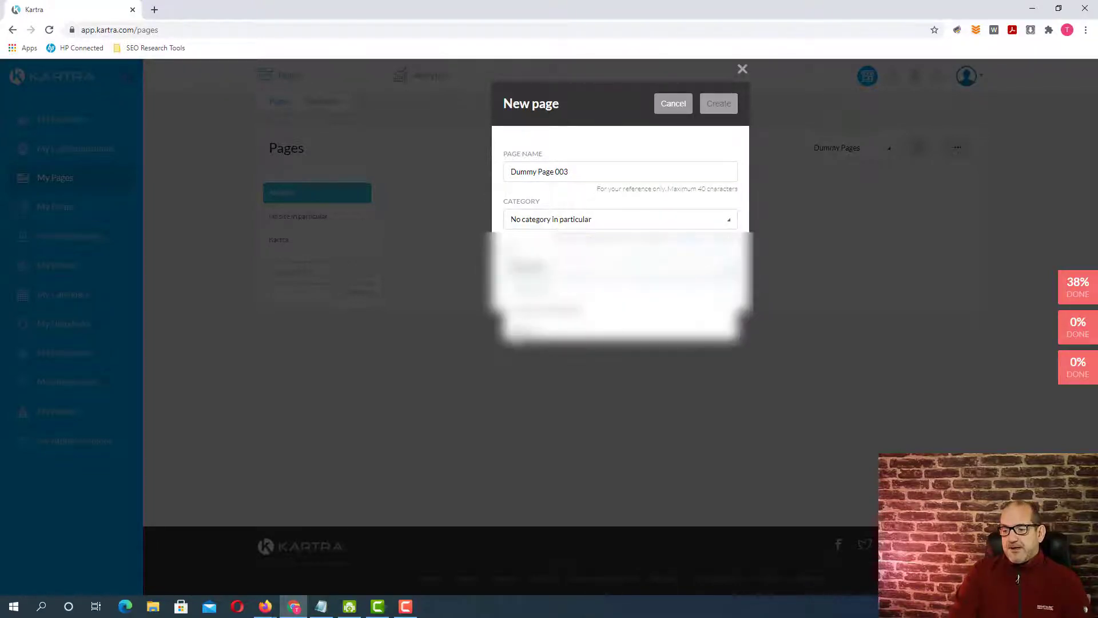
click(563, 312)
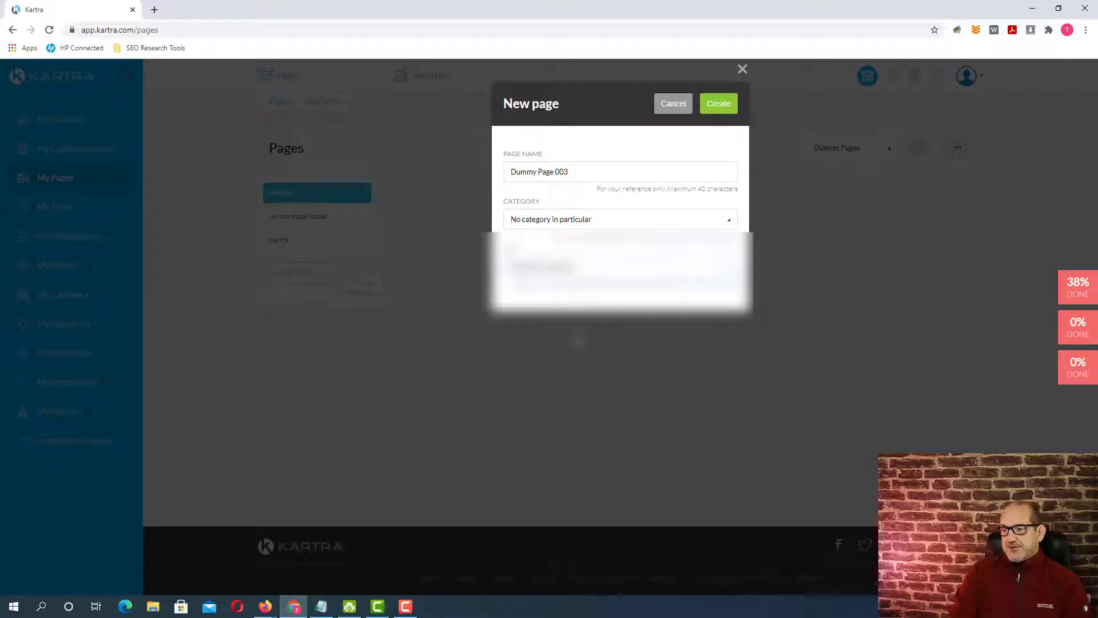
click(717, 103)
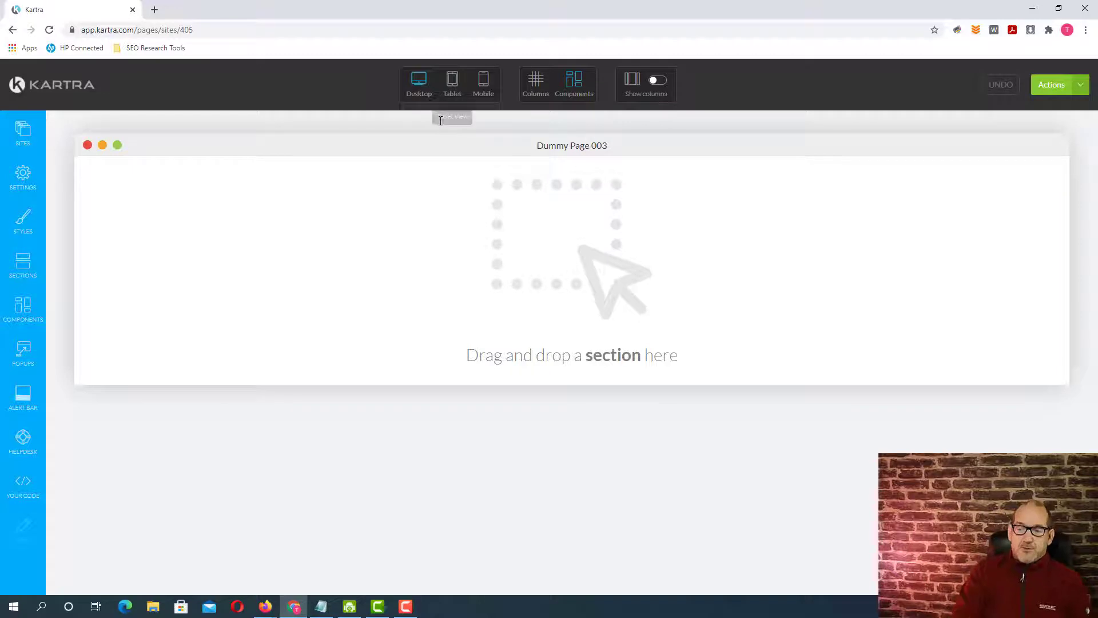
Step: Preview the blank page in the tablet and mobile layouts, and return to the desktop layout
click(451, 87)
click(483, 82)
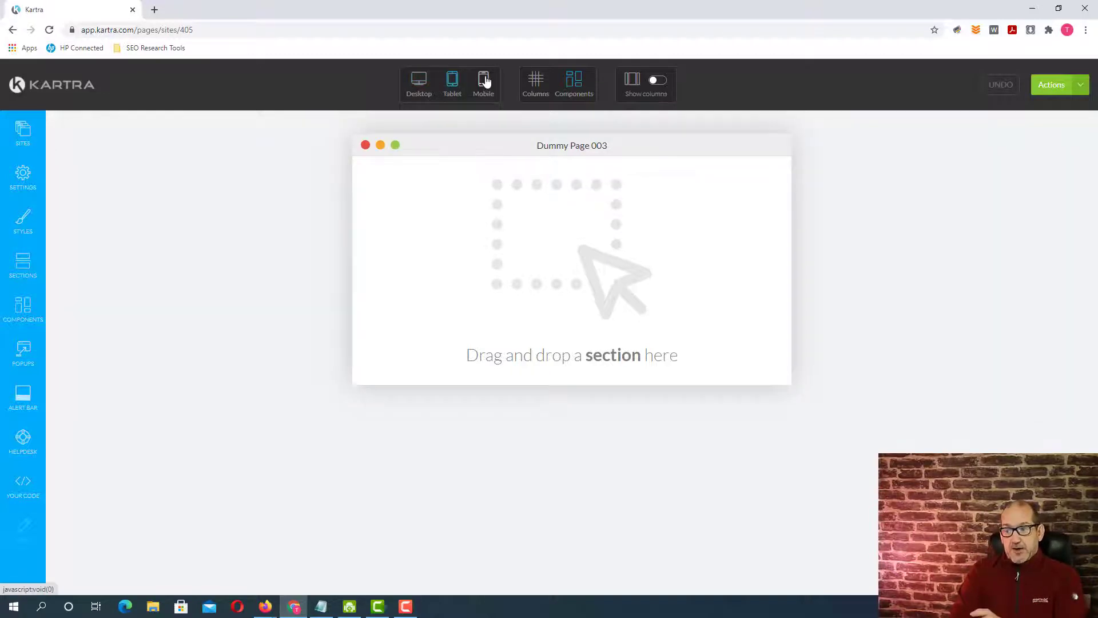
click(421, 86)
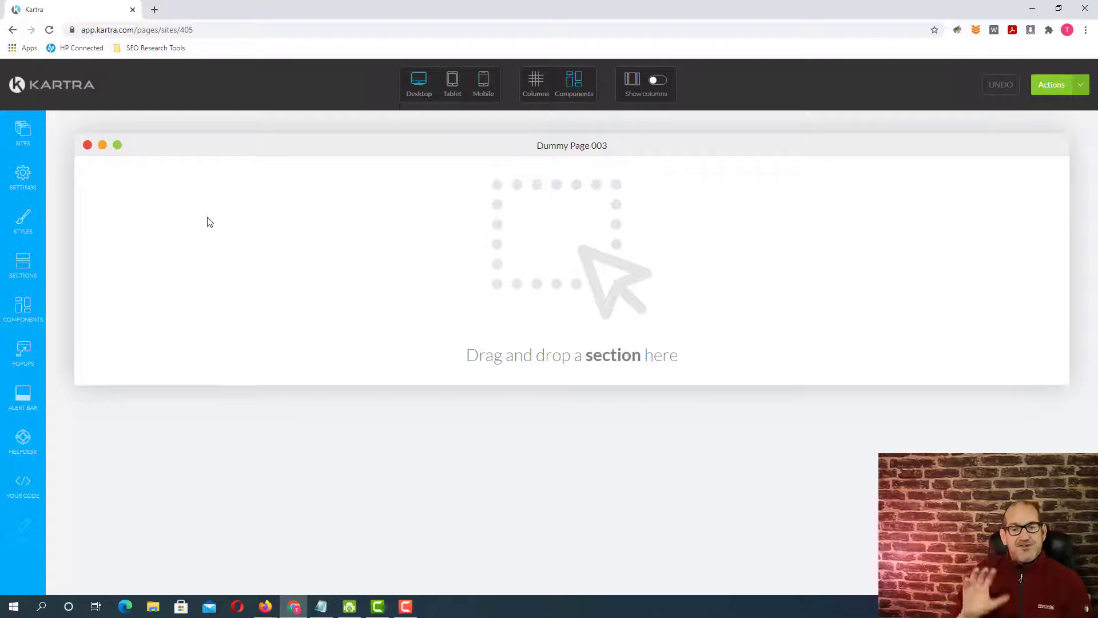
Step: Try to place the first Headlines component directly on the blank page
click(19, 309)
click(19, 310)
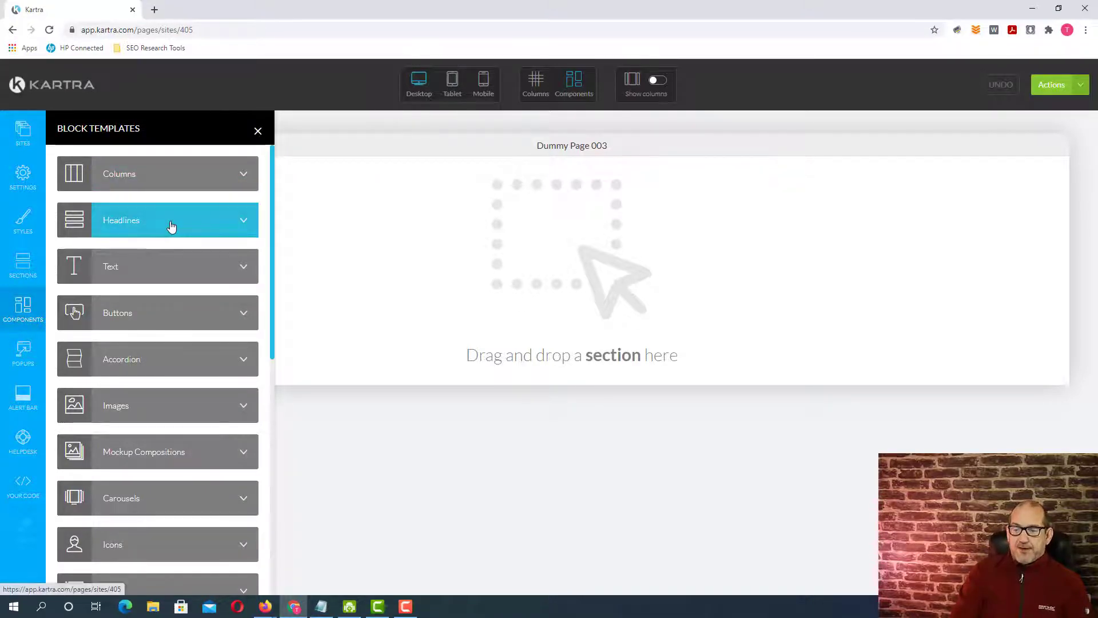
click(174, 225)
drag(158, 182, 553, 431)
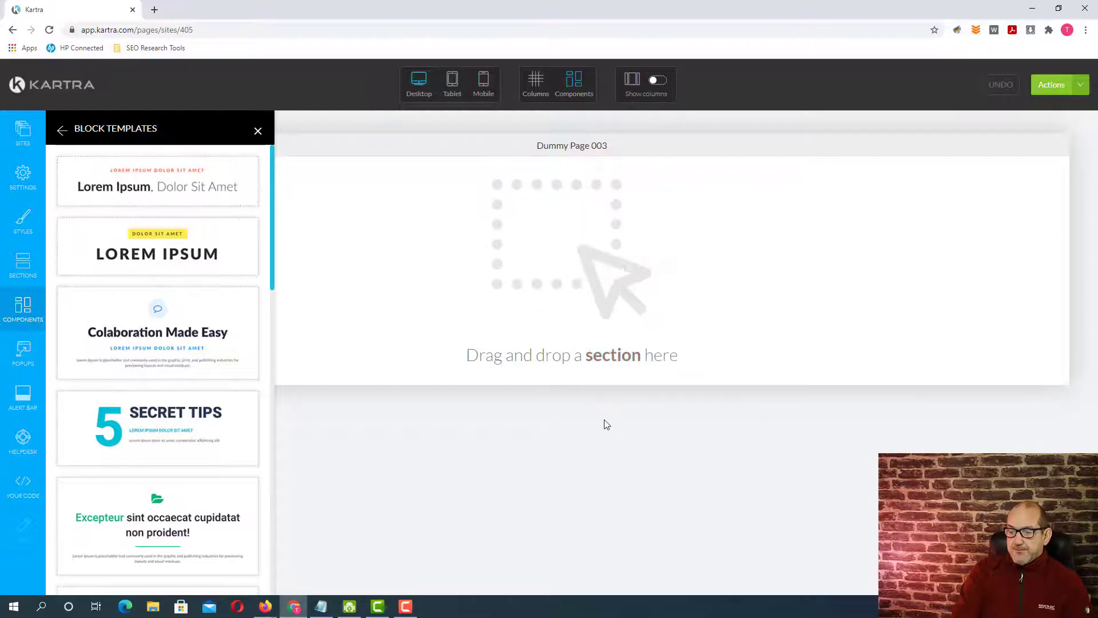
Step: Add the first Header Menus section template, with the two yellow buttons, to the blank page
click(21, 266)
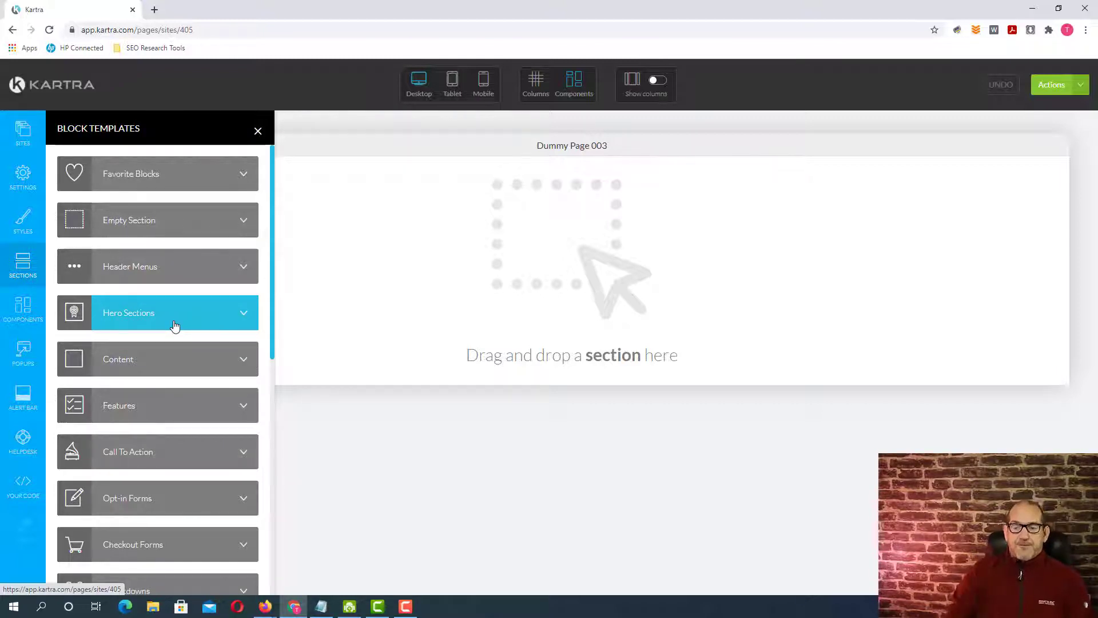
click(224, 272)
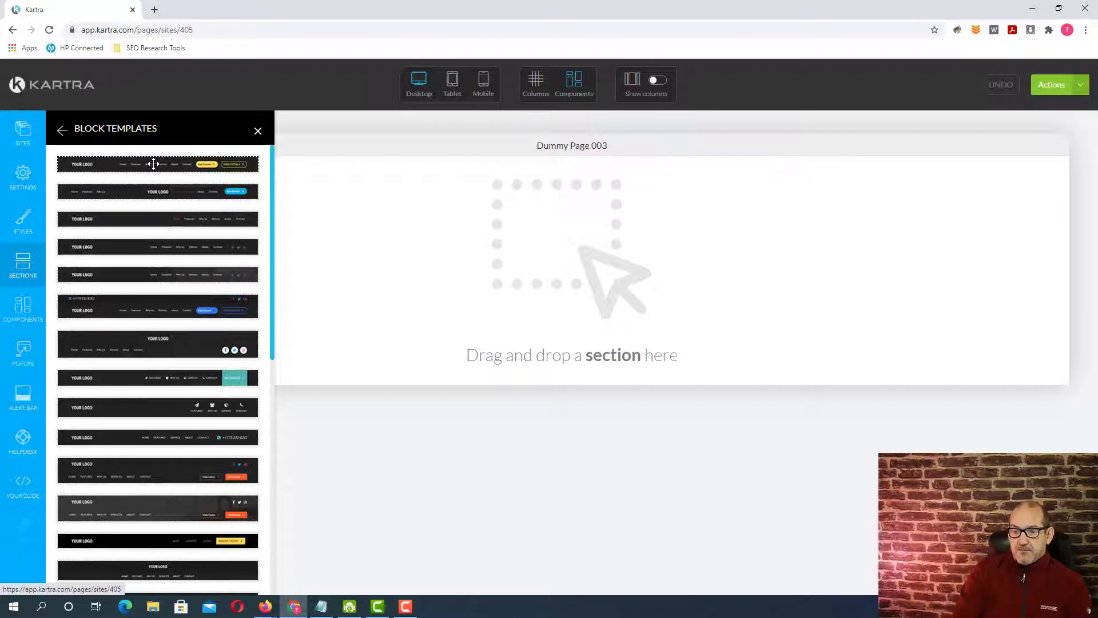
drag(153, 164, 584, 182)
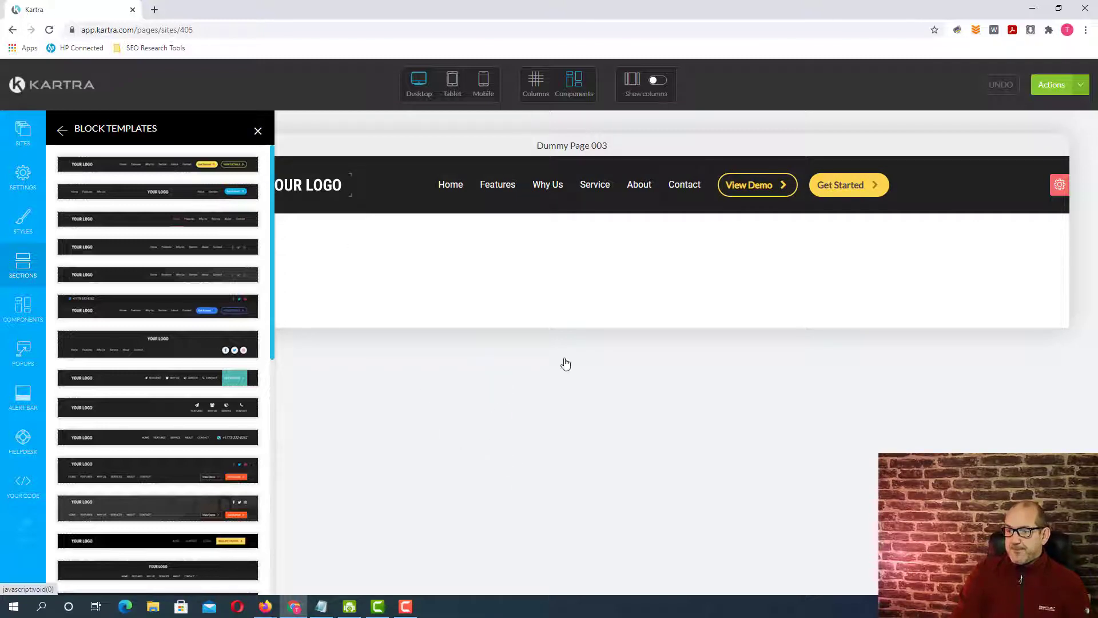
click(63, 130)
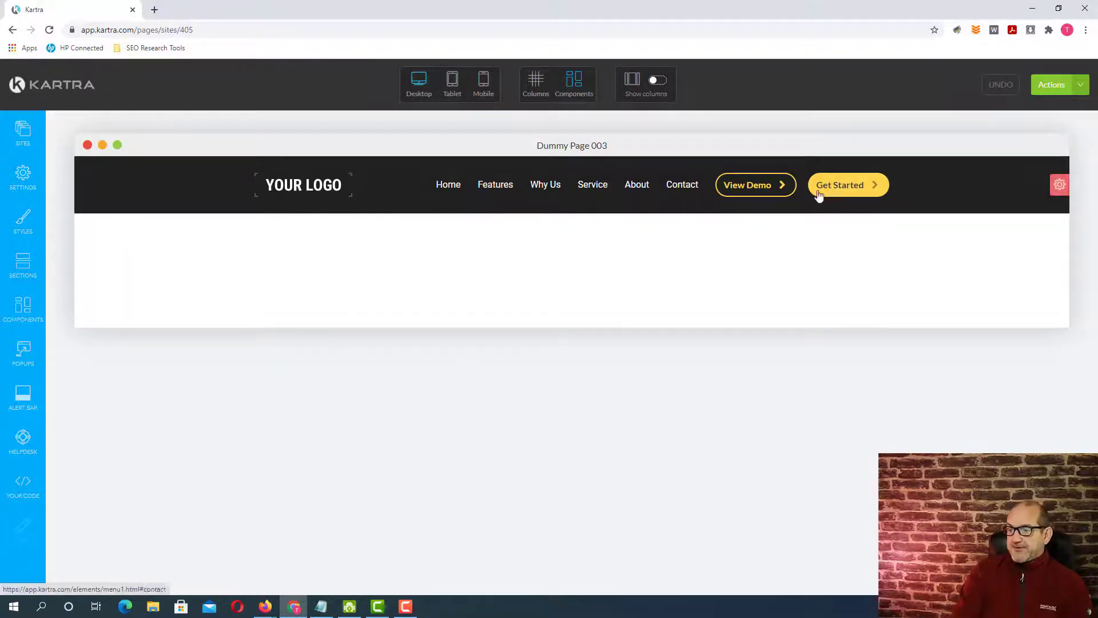
mouse_move(587, 195)
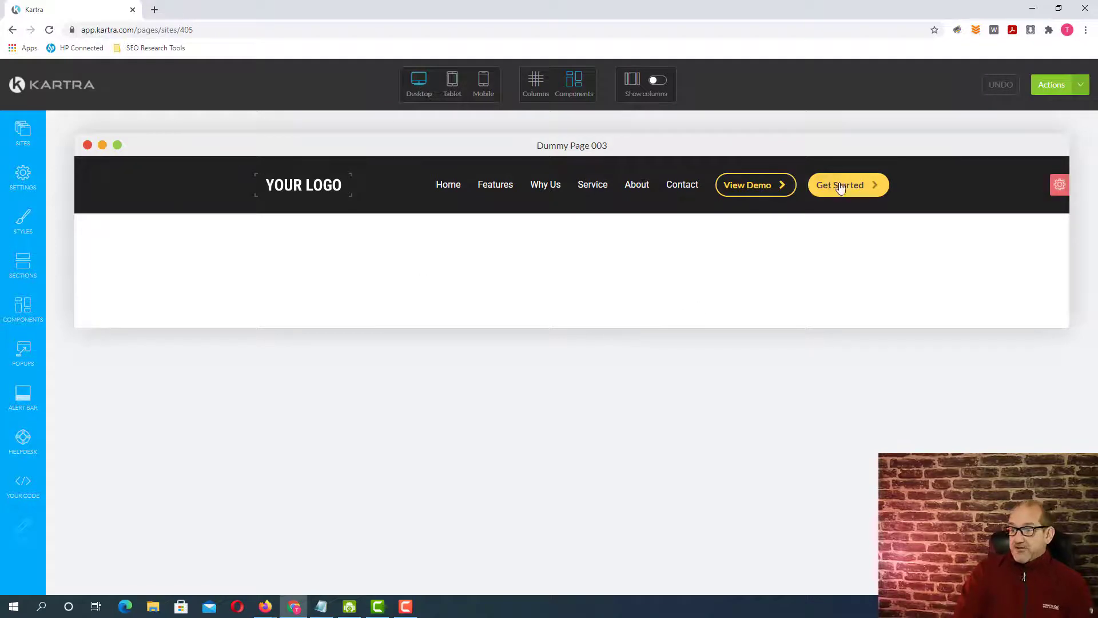
mouse_move(841, 186)
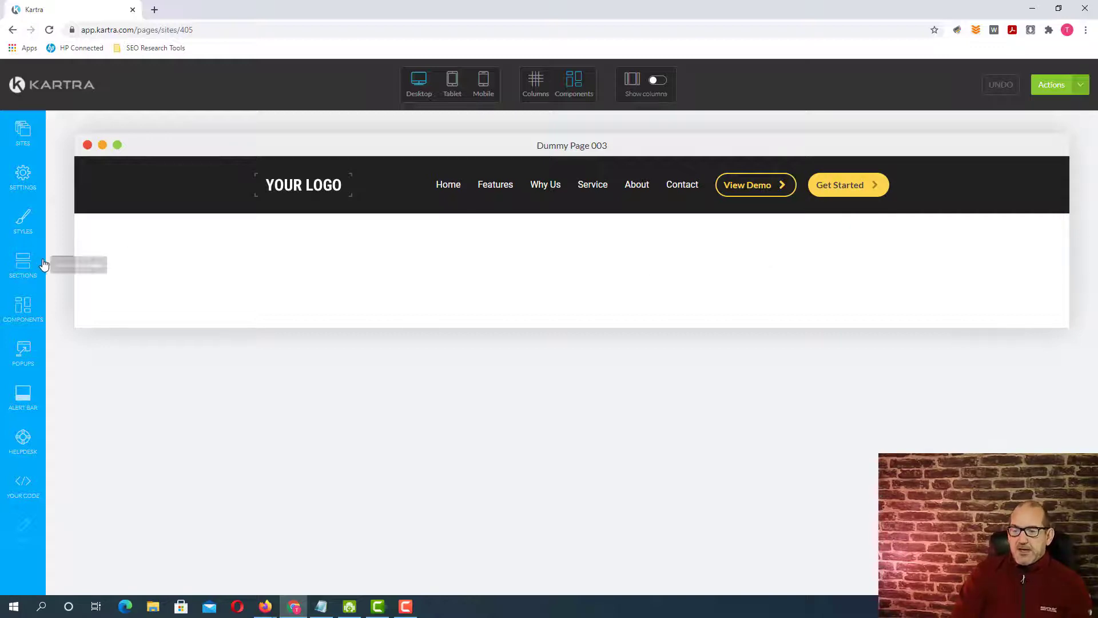
Step: Add an empty block section directly below the header menu
click(26, 268)
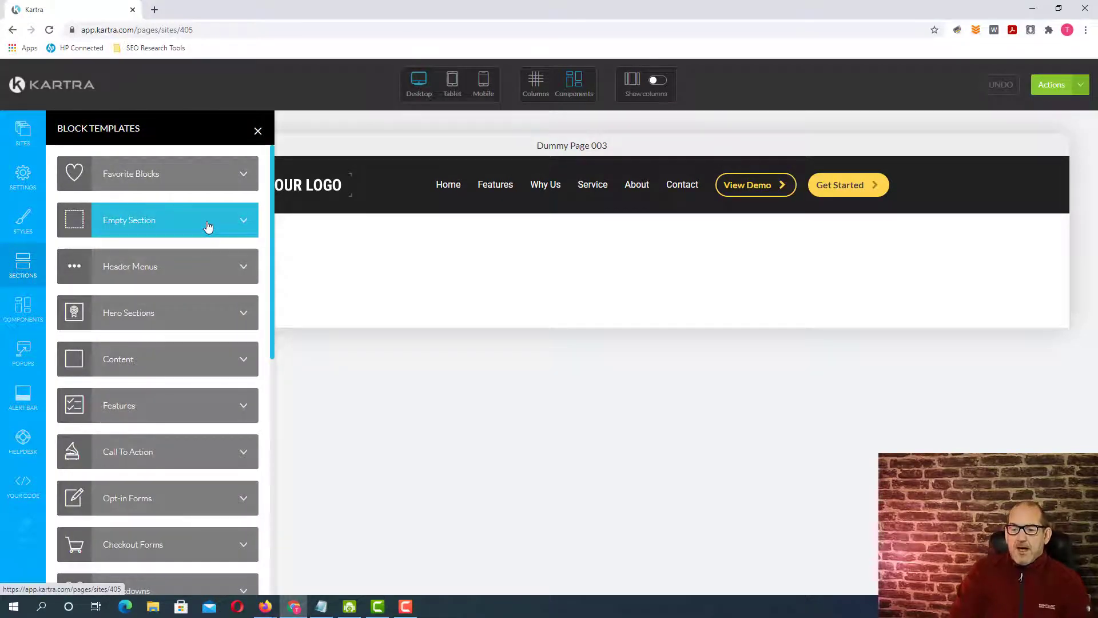
click(208, 226)
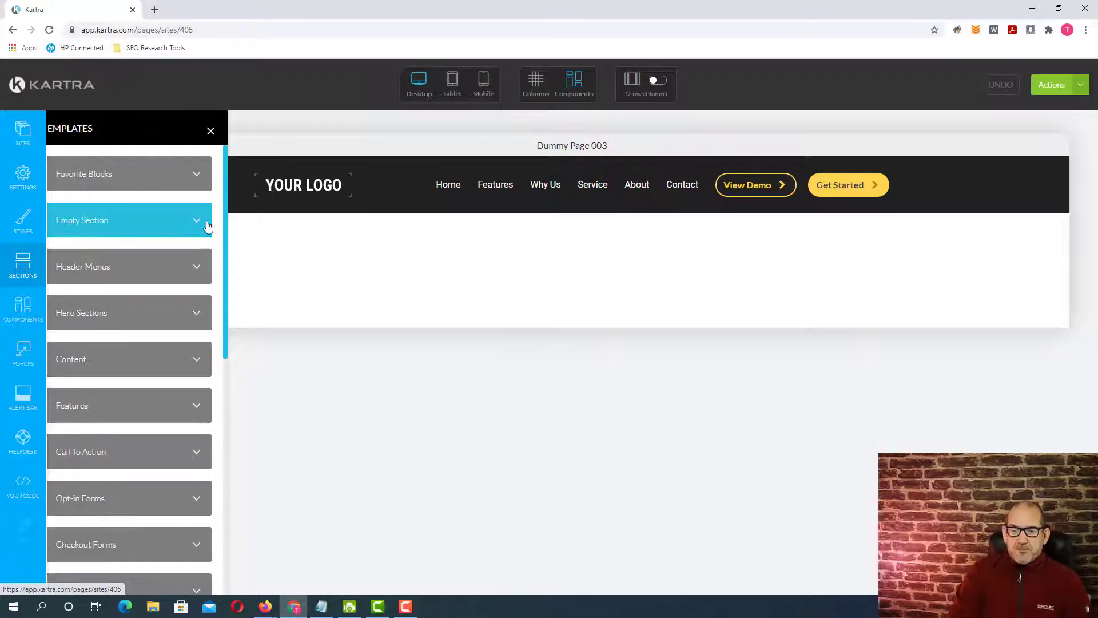
drag(159, 218, 590, 255)
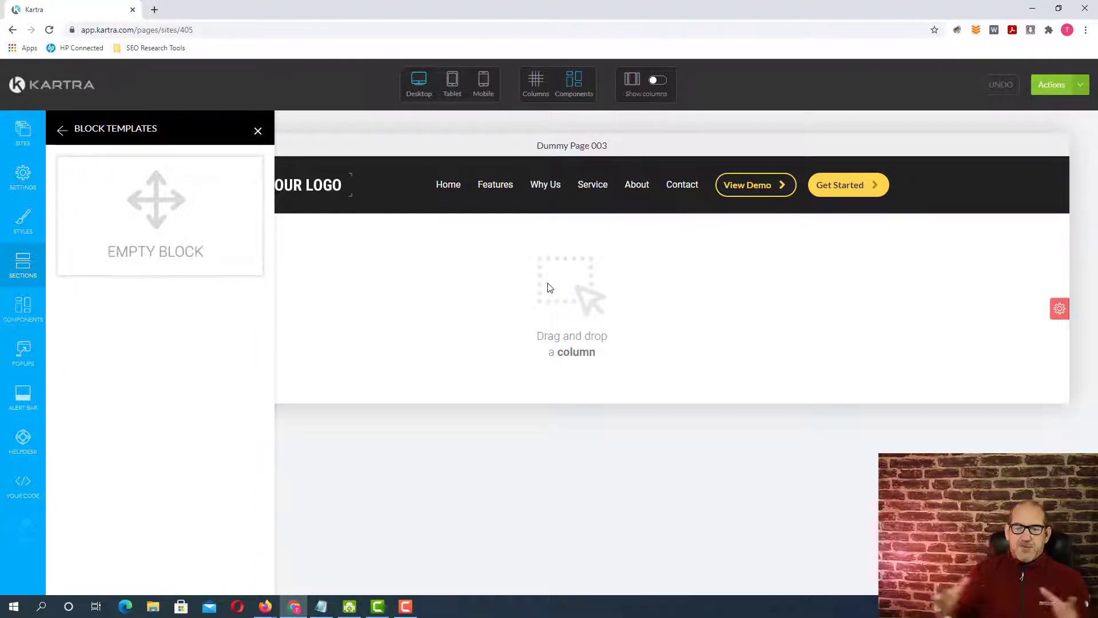
Step: Place a 66% column in the empty section below the header menu
click(21, 305)
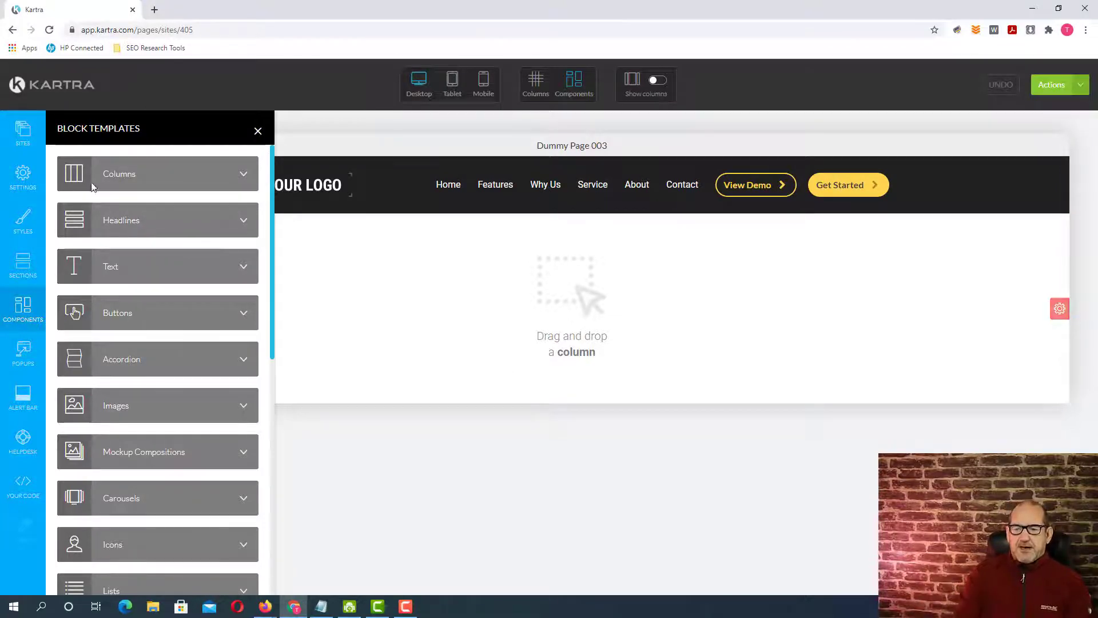
click(243, 175)
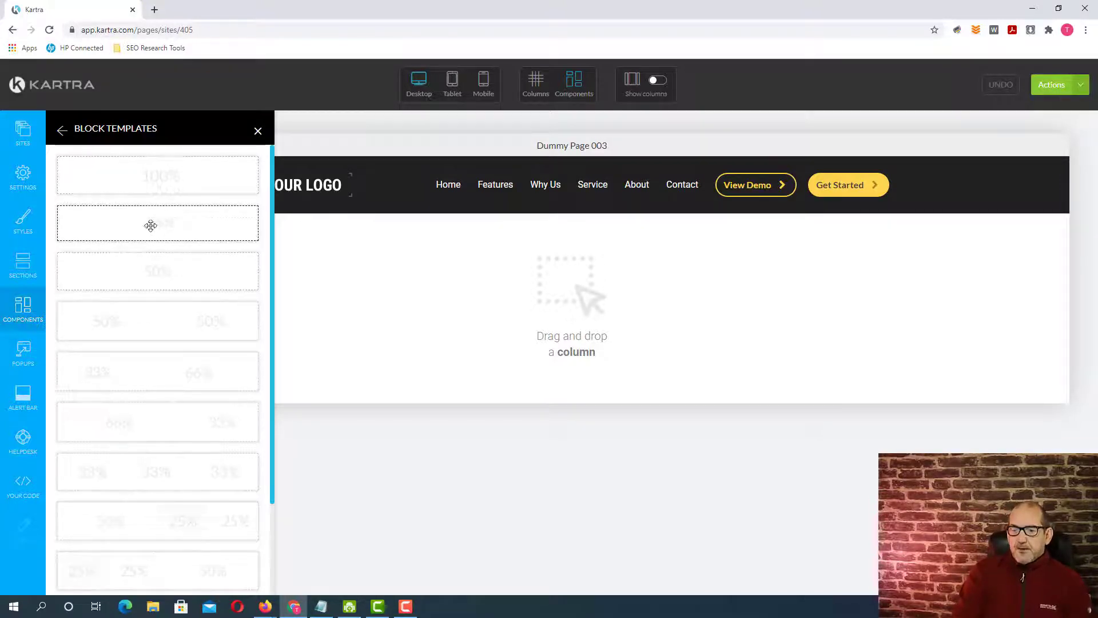
drag(150, 226, 554, 282)
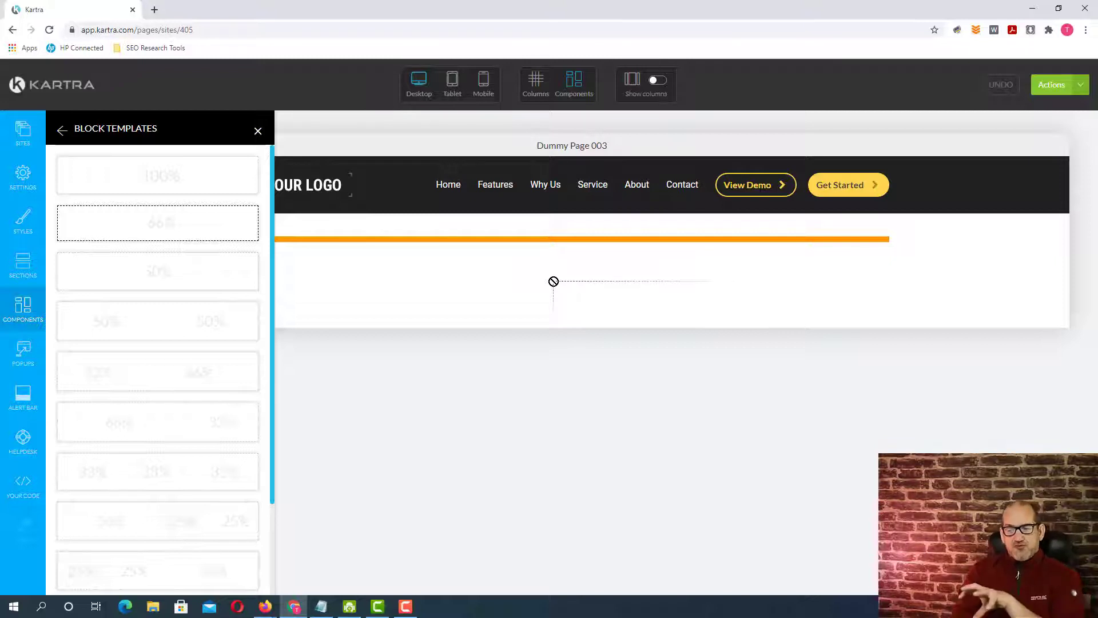
drag(553, 282, 553, 236)
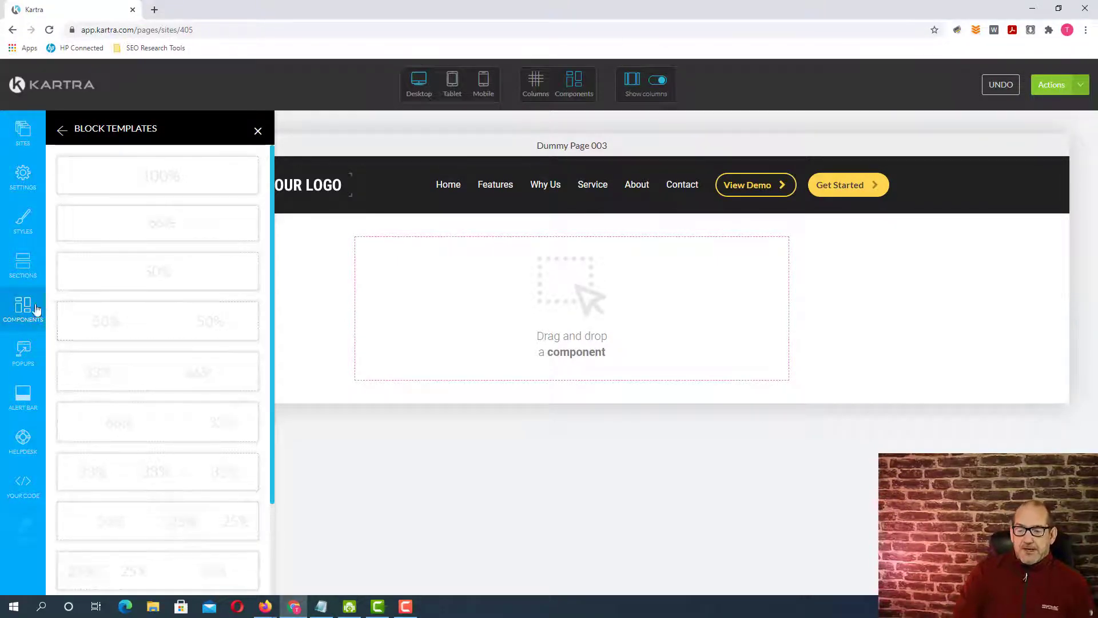
Step: Add the third Footers section template, the dark one with copyright, orange links and social icons, below the 66% column section
click(15, 312)
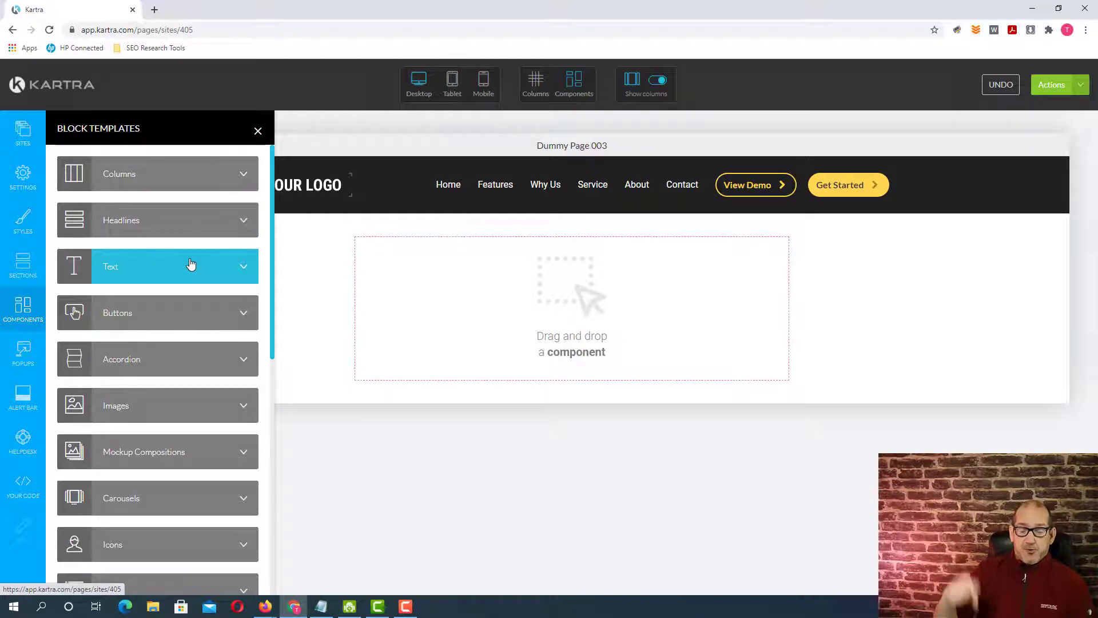
click(27, 266)
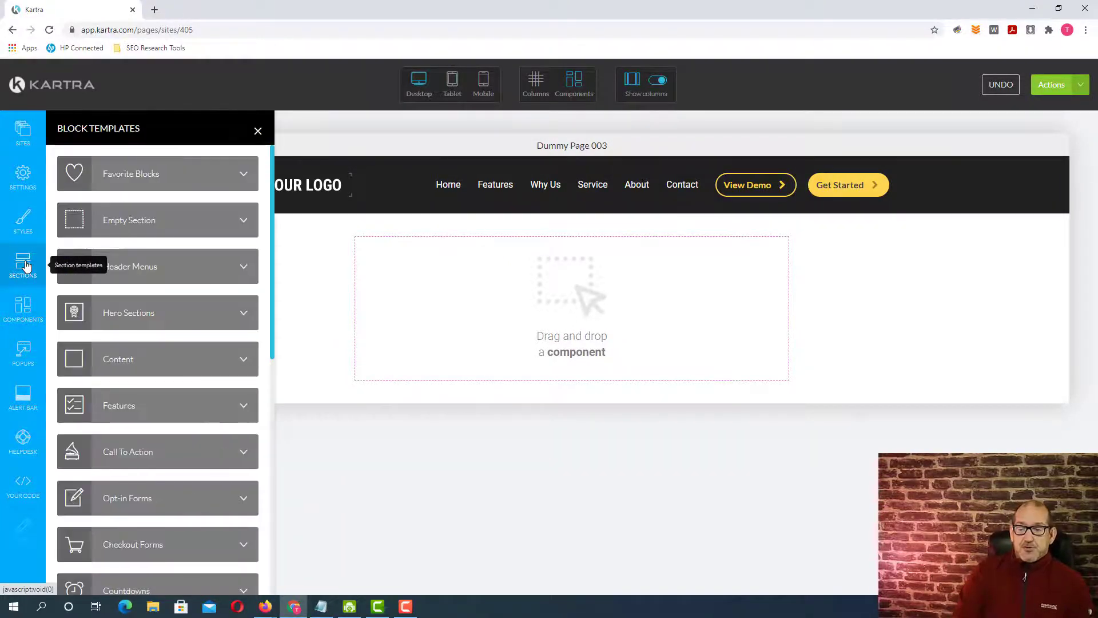
scroll(228, 325, down, 4)
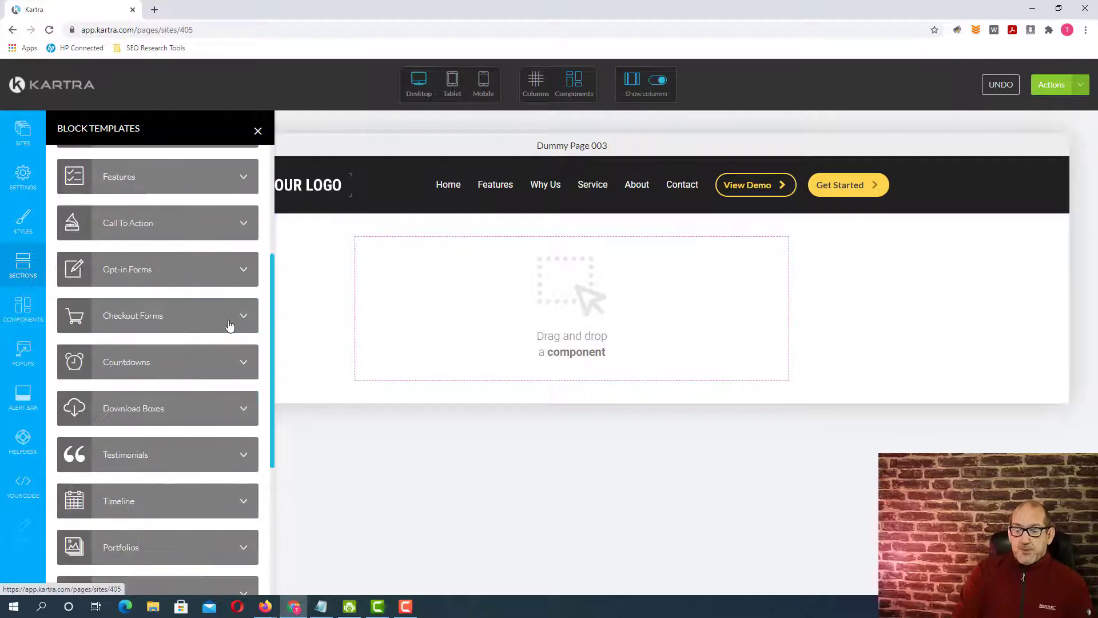
scroll(218, 338, down, 2)
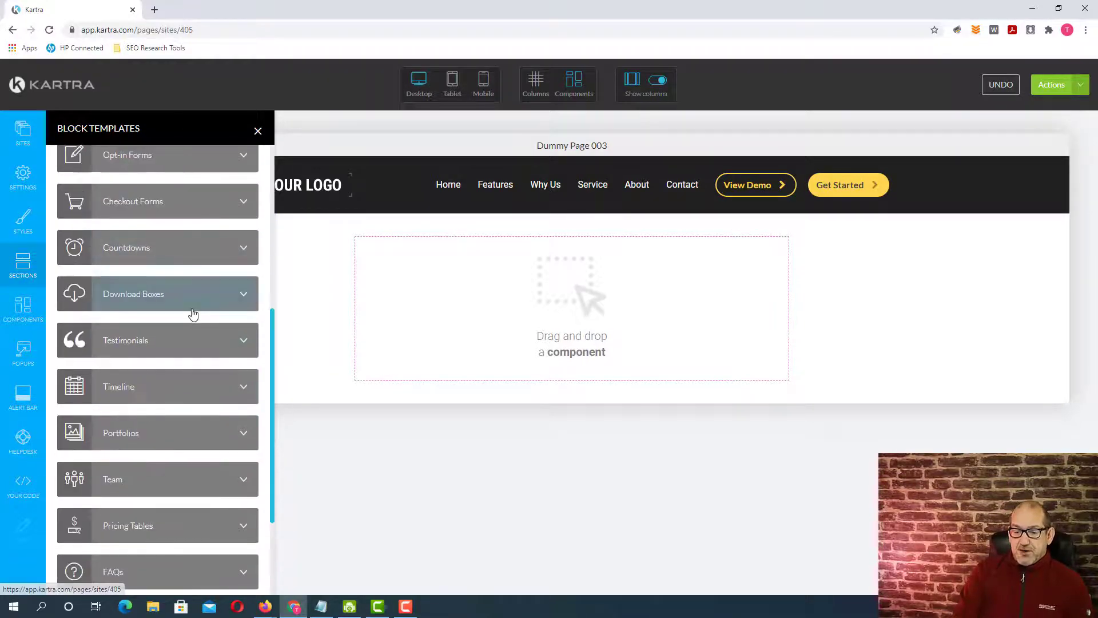
scroll(193, 314, down, 3)
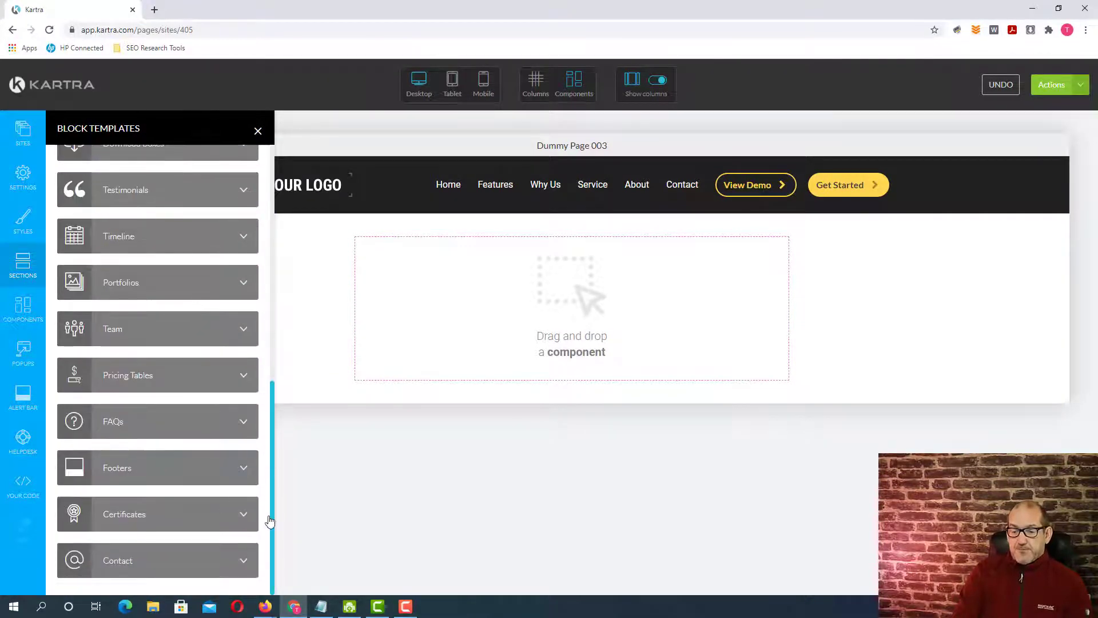
click(230, 468)
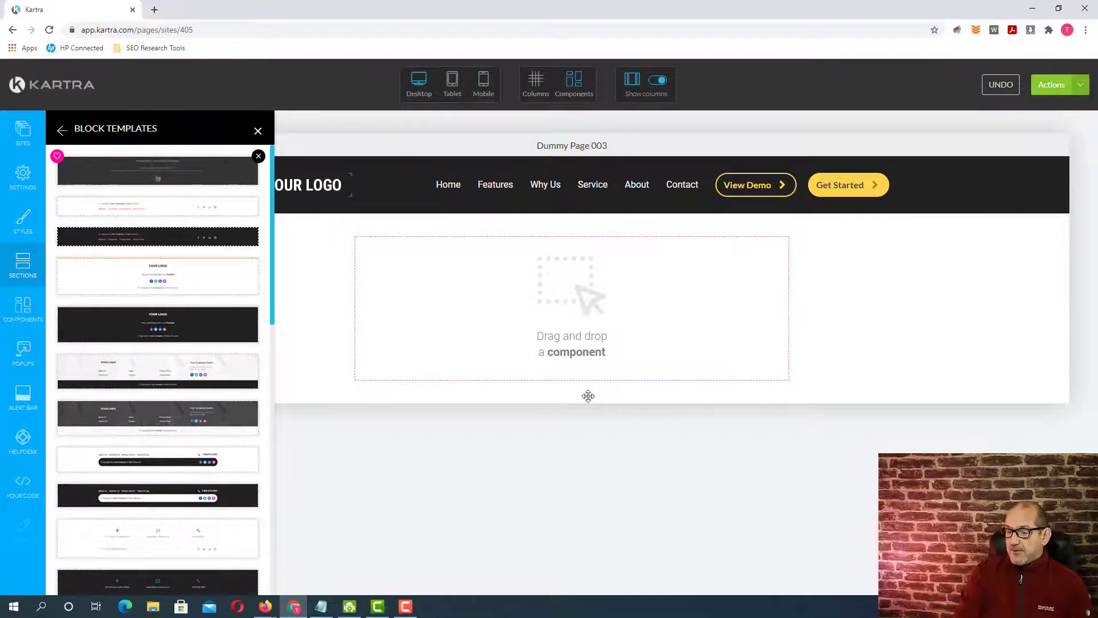
drag(588, 396, 588, 396)
drag(586, 497, 574, 266)
drag(516, 392, 583, 278)
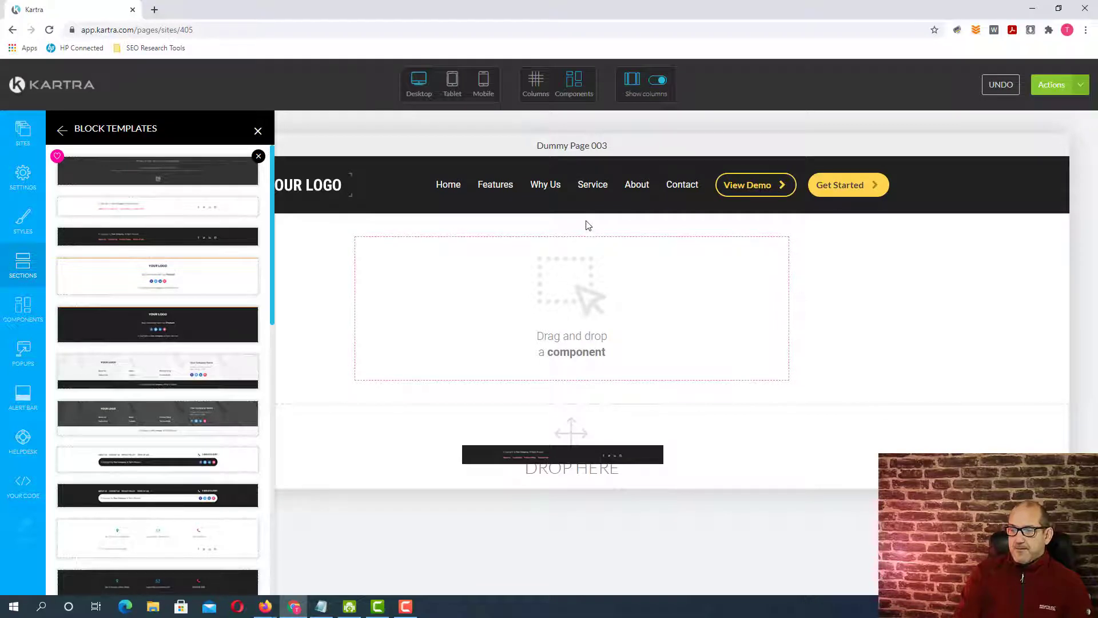
drag(588, 225, 570, 456)
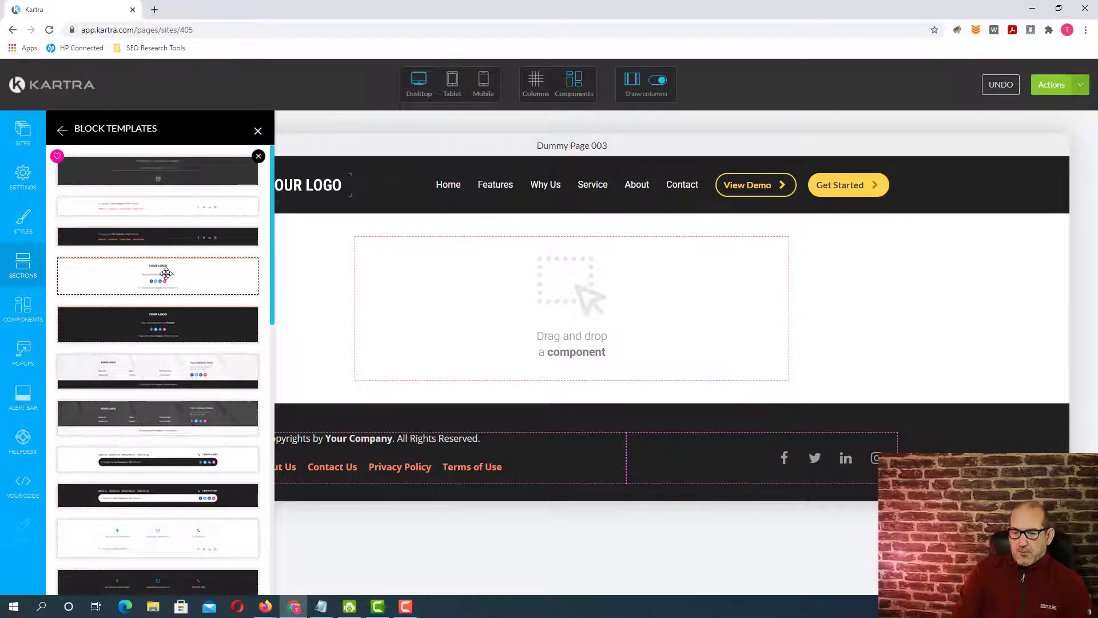
Step: Add the fourth Footers template, white with an orange top line and centred logo, below the dark footer
drag(172, 277, 551, 359)
drag(564, 439, 586, 487)
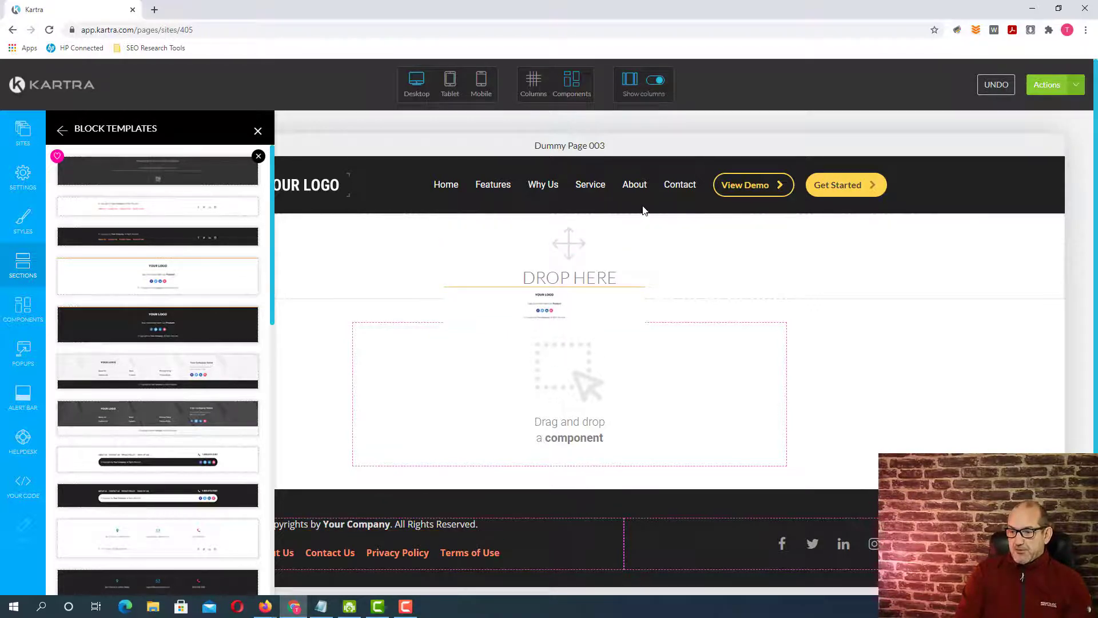
drag(643, 210, 591, 200)
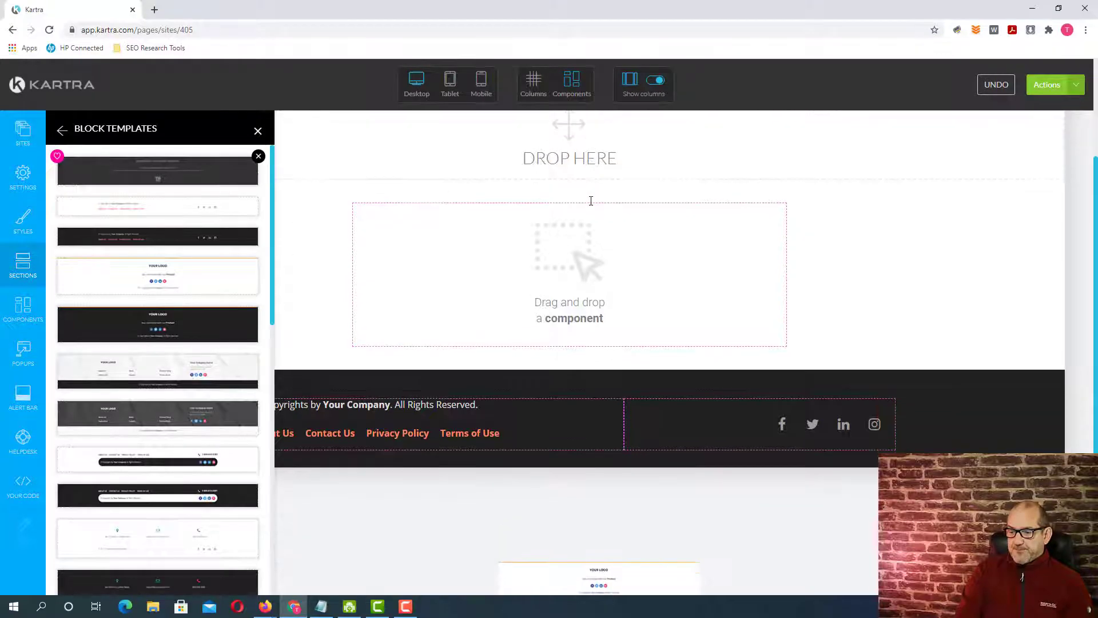
drag(590, 395, 588, 327)
mouse_move(567, 198)
mouse_down()
mouse_move(582, 257)
mouse_move(586, 237)
mouse_move(576, 395)
mouse_move(607, 592)
mouse_move(583, 439)
mouse_up()
mouse_move(597, 476)
mouse_down()
mouse_move(624, 557)
mouse_move(613, 549)
mouse_move(616, 512)
mouse_up()
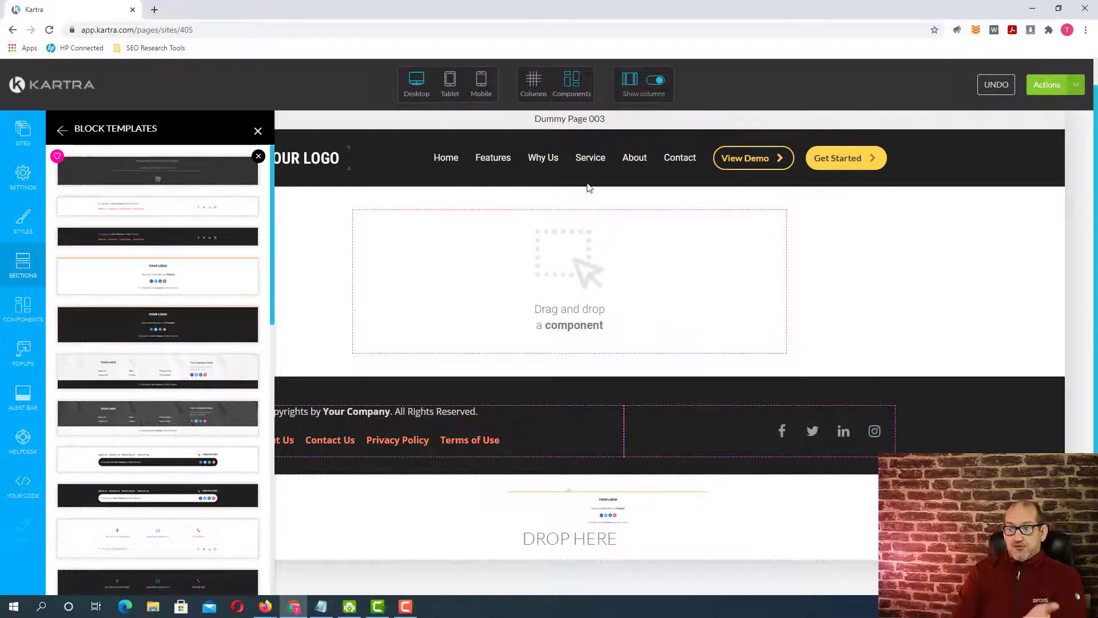
drag(560, 514, 572, 524)
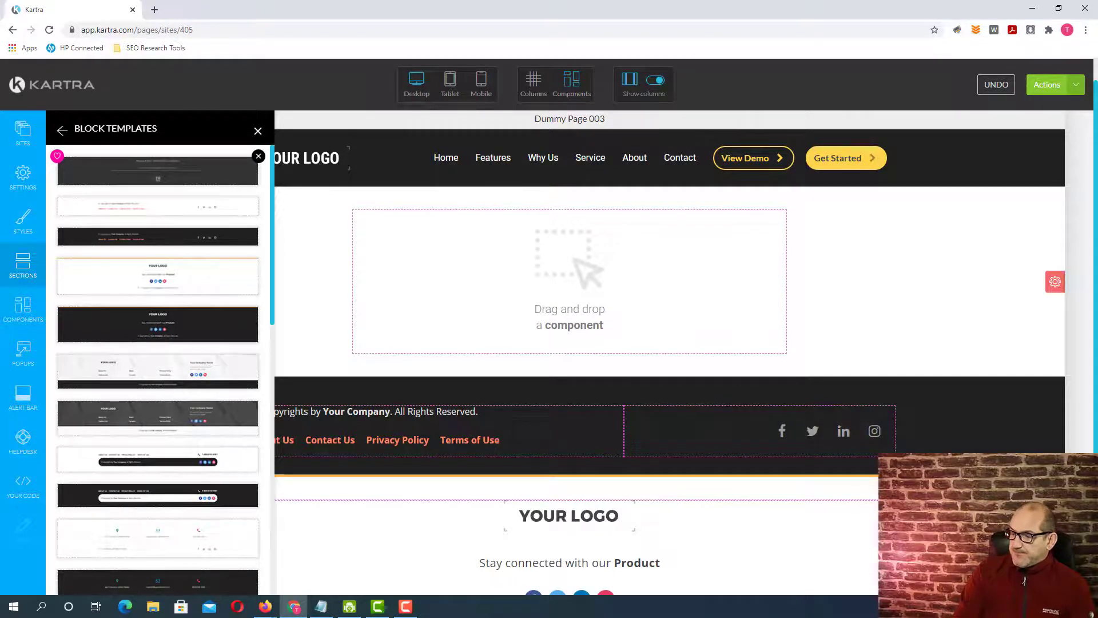
Step: Delete the white footer block with the centred logo from the end of the page
scroll(865, 518, down, 2)
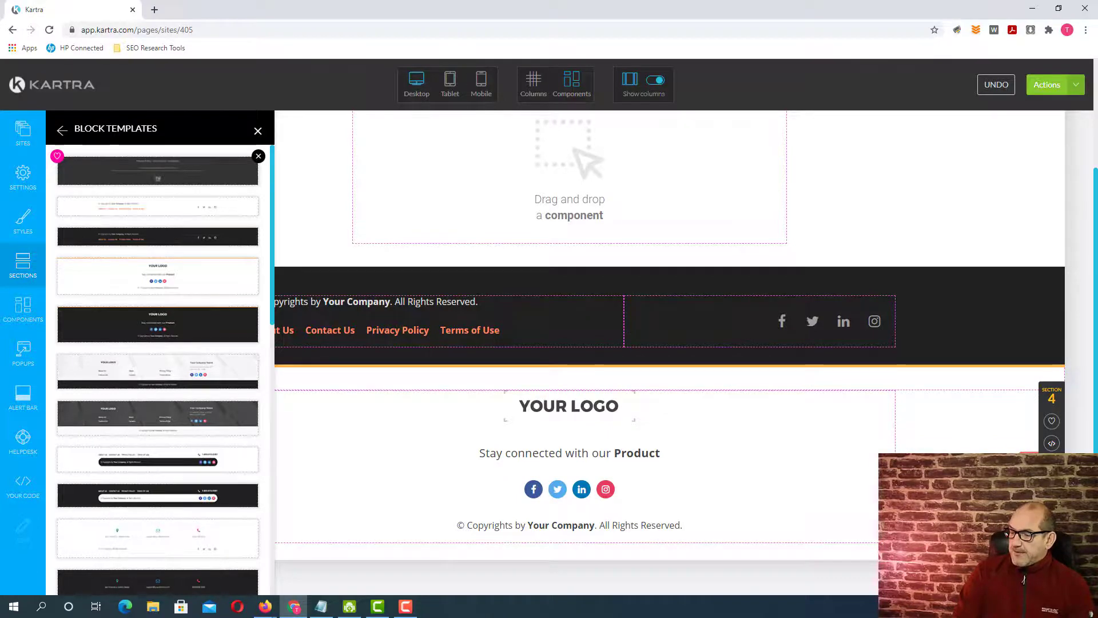
click(1052, 508)
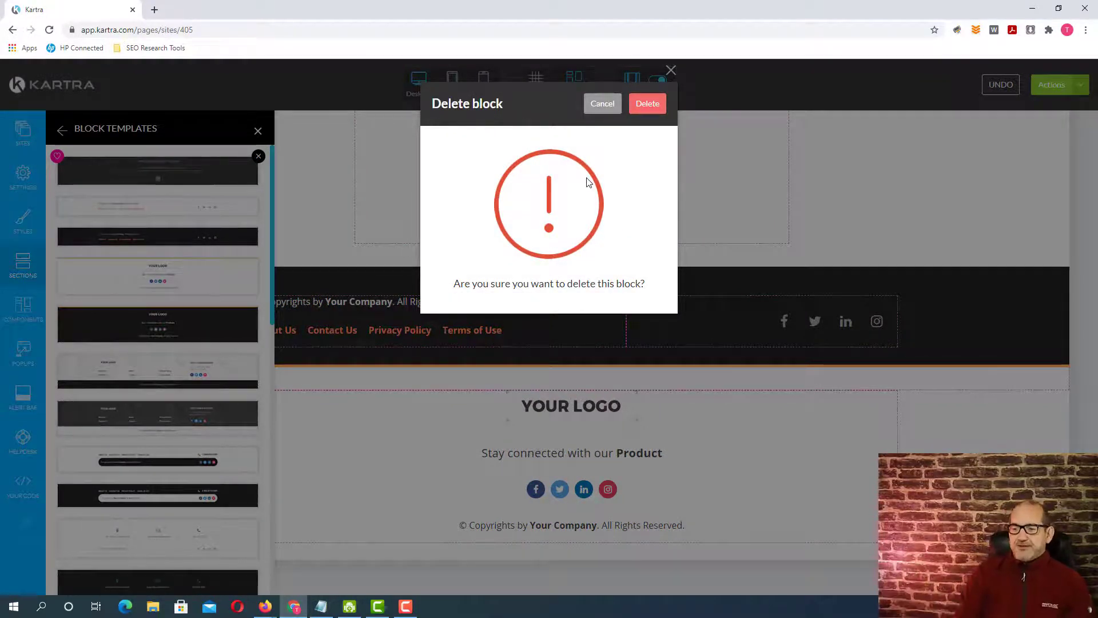
click(648, 106)
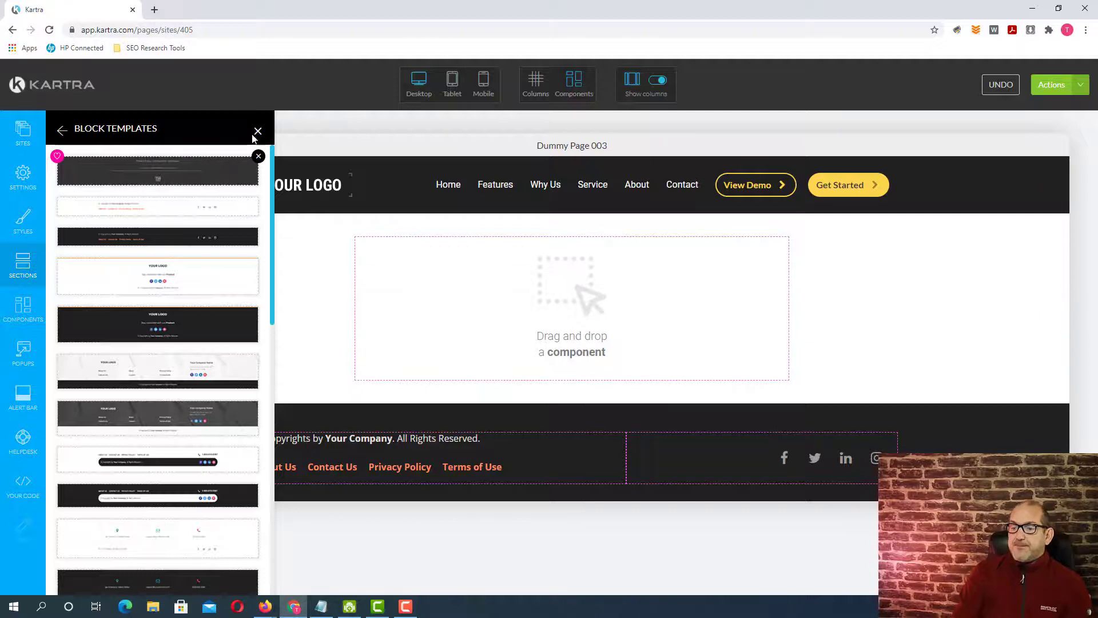
Step: Place the first Headlines component, with the small orange line above the large title, in the empty 66% column
click(27, 311)
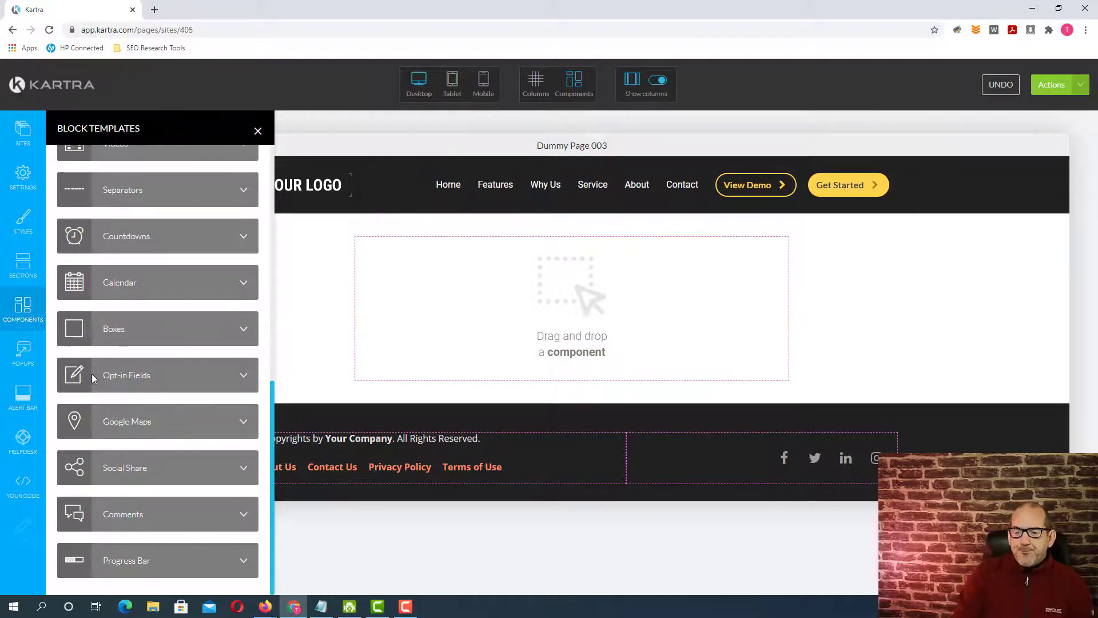
scroll(166, 340, up, 10)
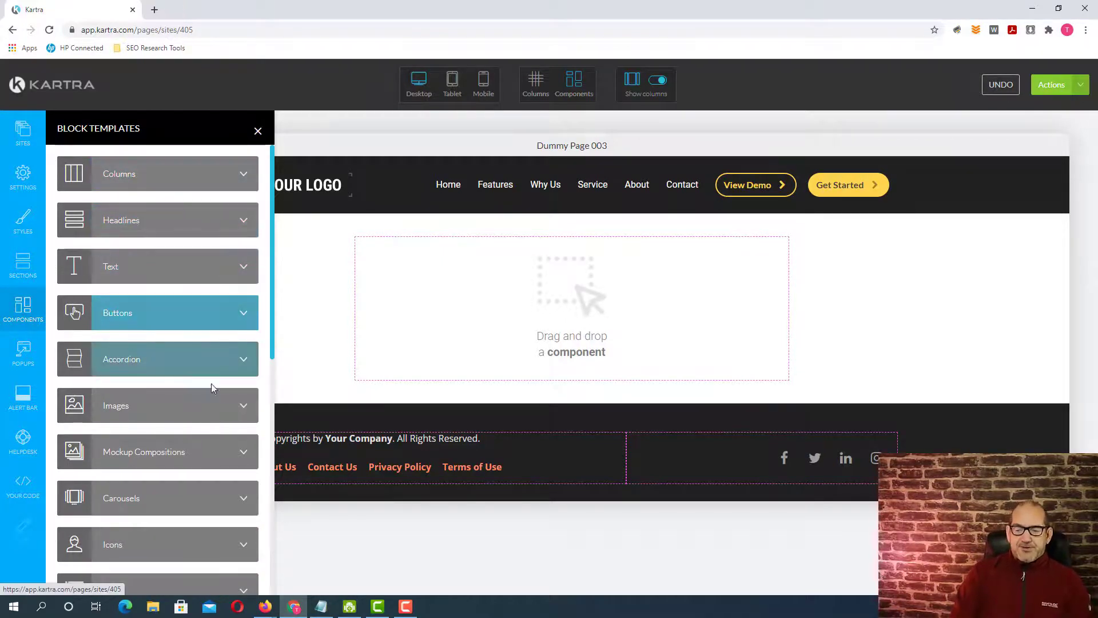
click(242, 223)
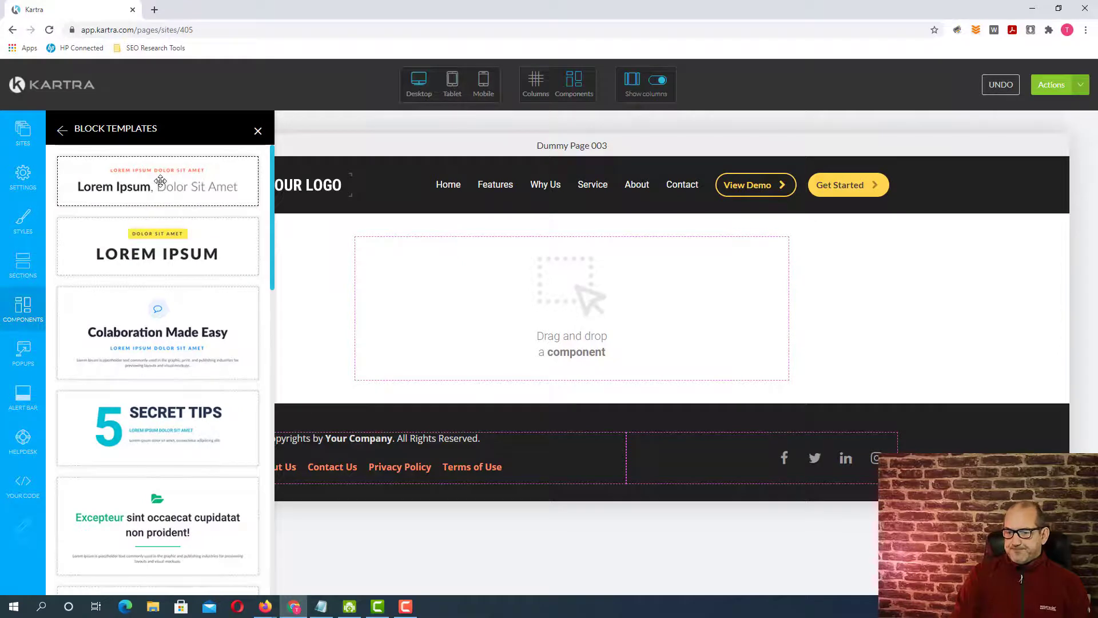
drag(161, 181, 549, 243)
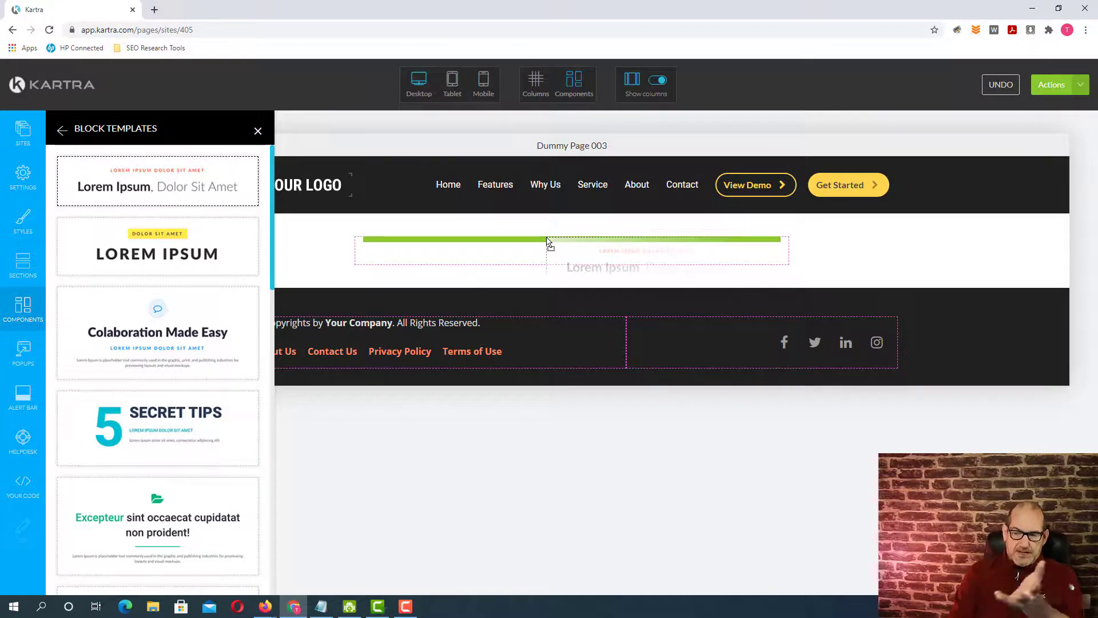
drag(548, 241, 549, 245)
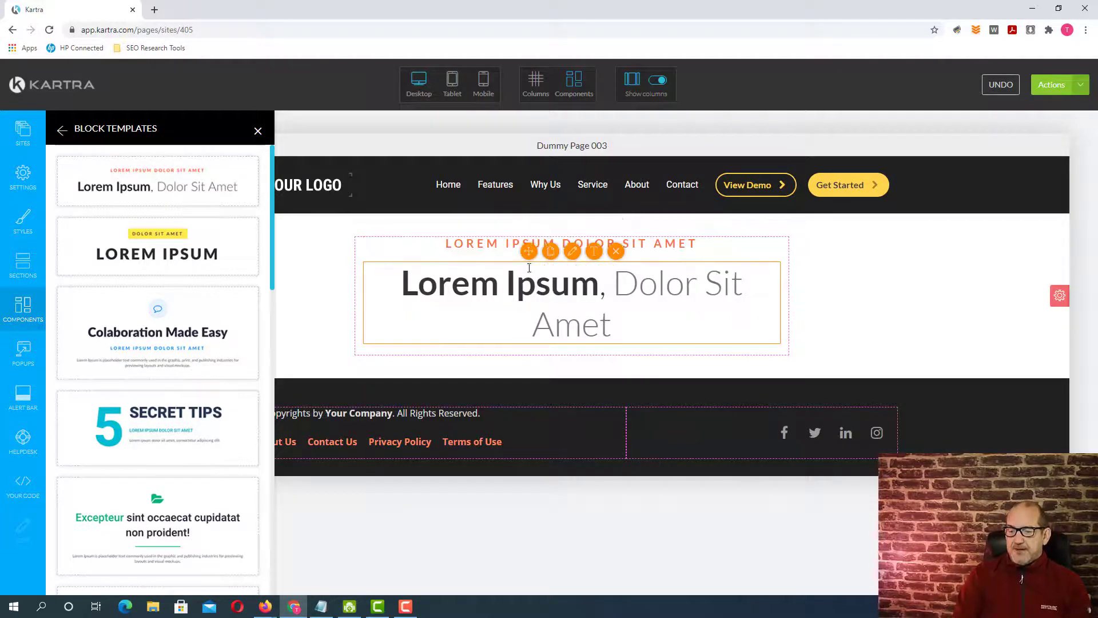
Step: Place the first Buttons component, the rectangular blue one, directly below the headline in the 66% column
click(15, 309)
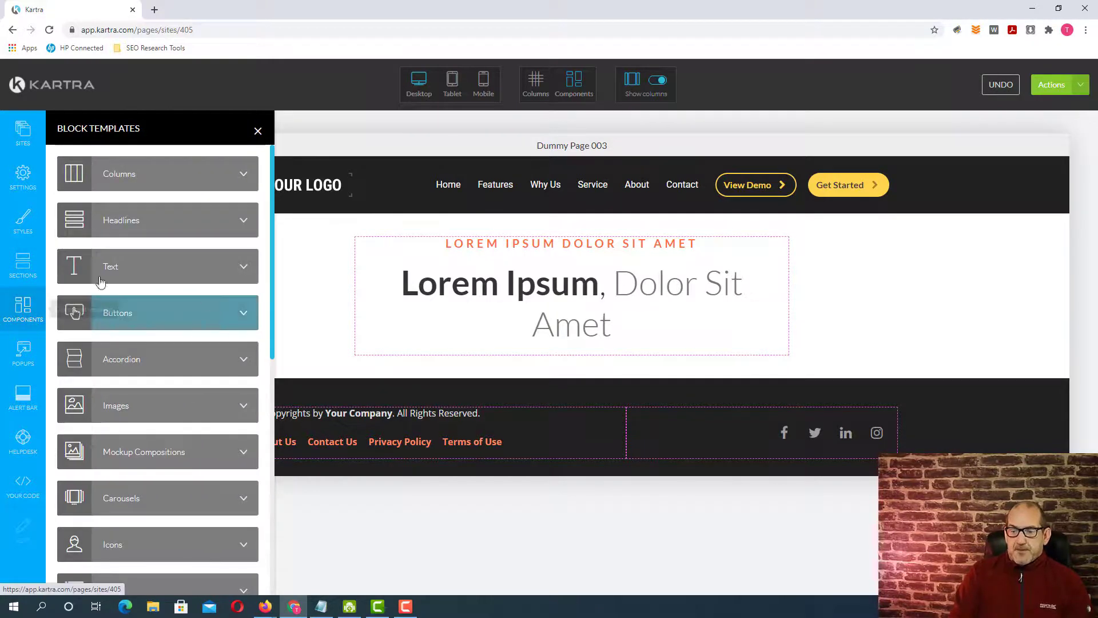
click(239, 319)
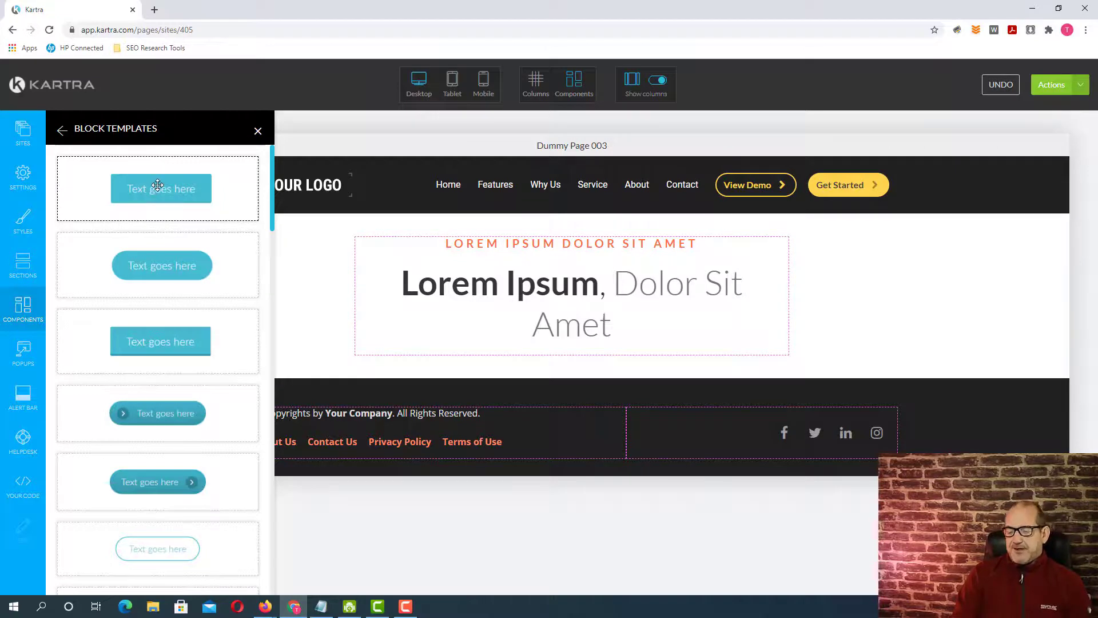
drag(158, 185, 581, 364)
drag(600, 359, 587, 351)
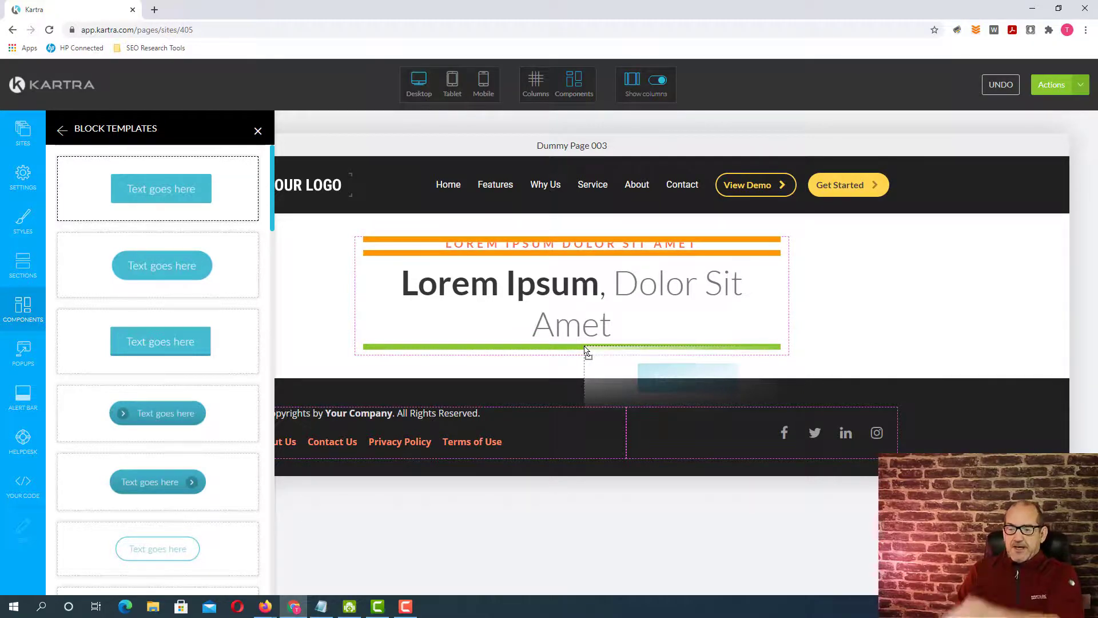
drag(586, 350, 626, 351)
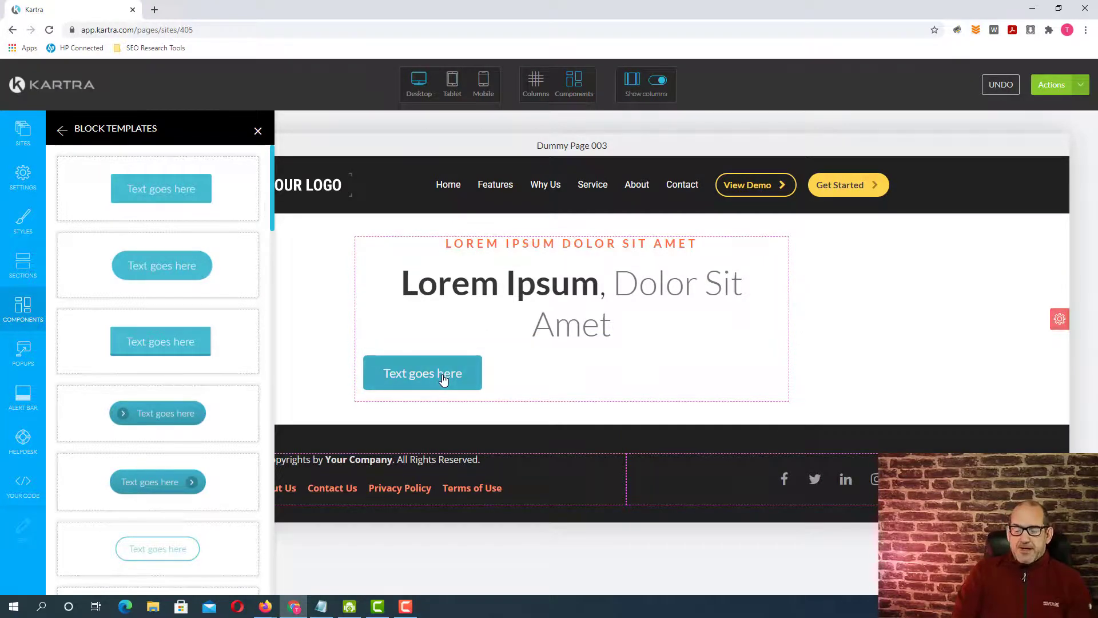
Step: Place an image component below the blue button in the 66% column and close the template list
click(26, 309)
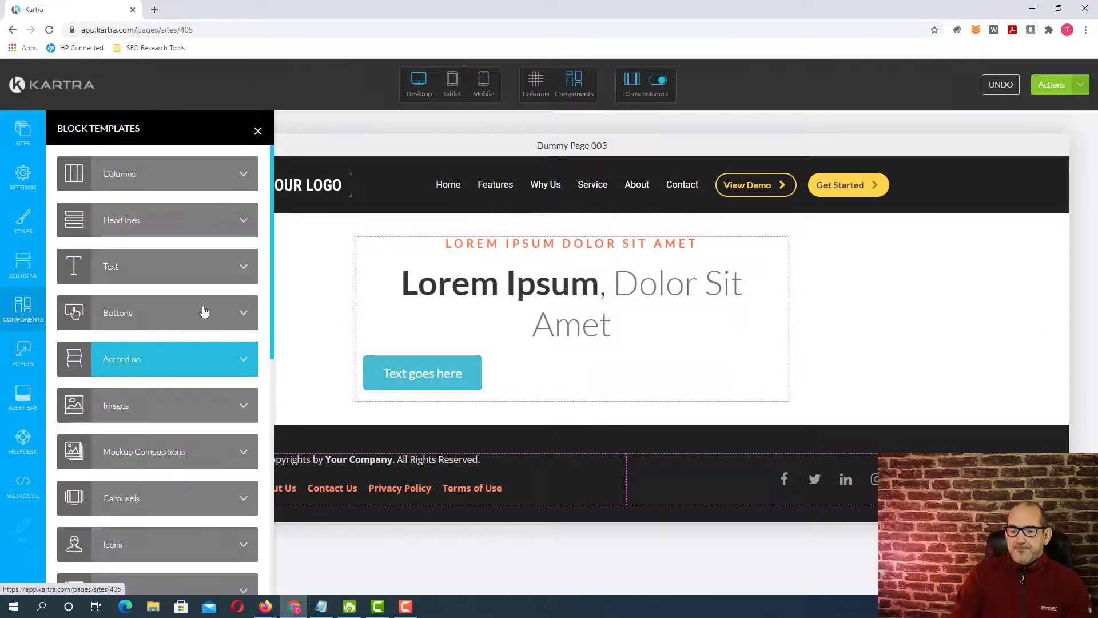
scroll(202, 310, down, 3)
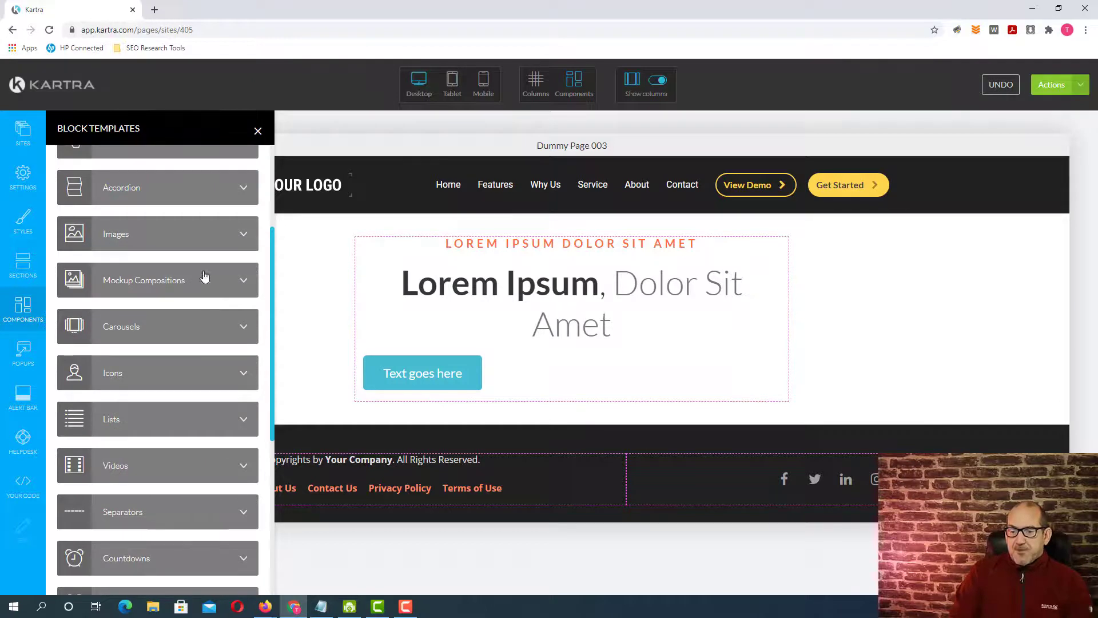
click(239, 235)
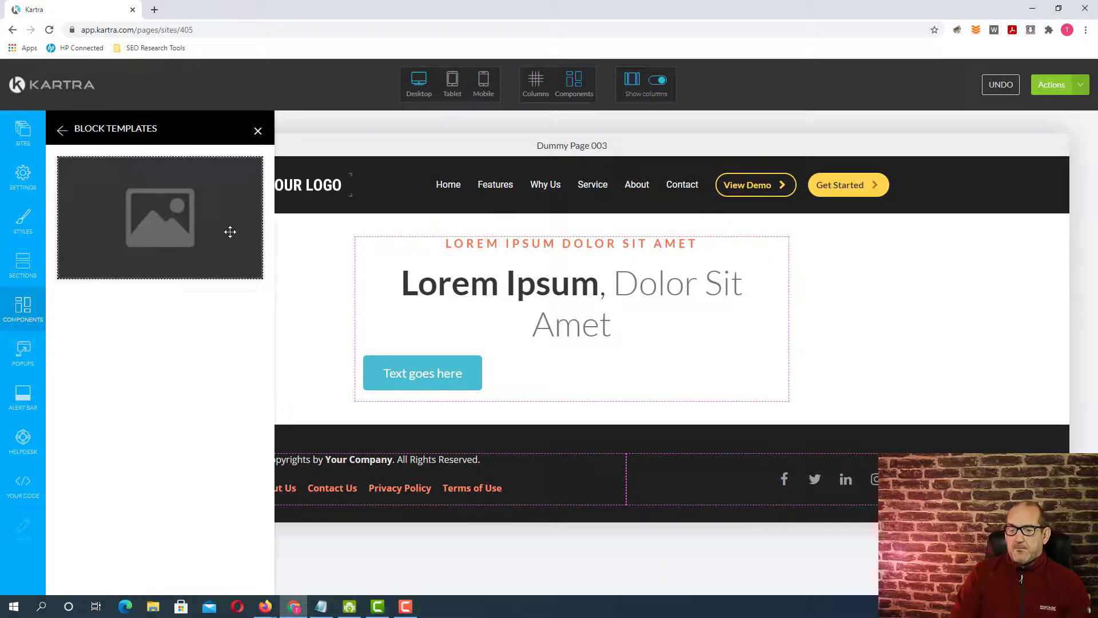
drag(548, 445, 554, 392)
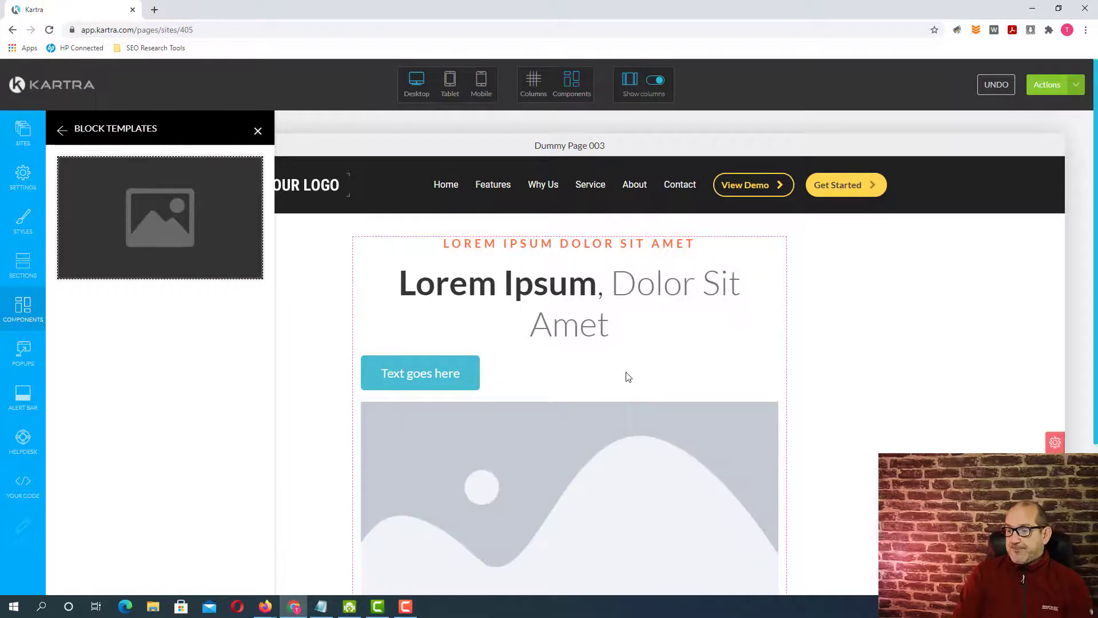
scroll(626, 377, down, 4)
scroll(623, 379, up, 3)
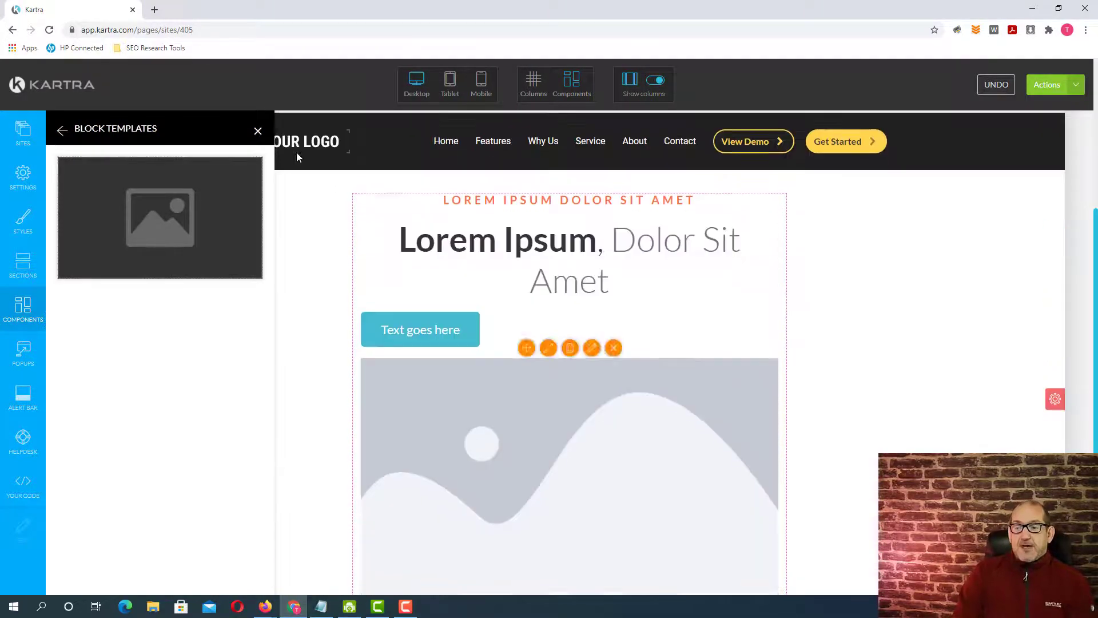
click(258, 131)
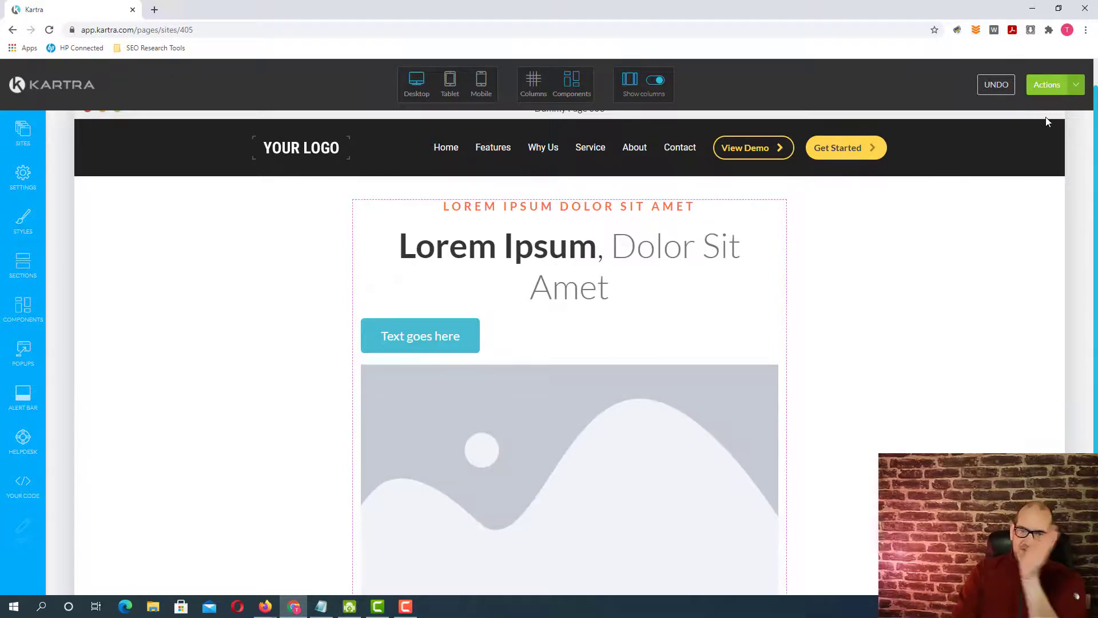
Step: Save the page's progress and dismiss the save dialog
click(1049, 87)
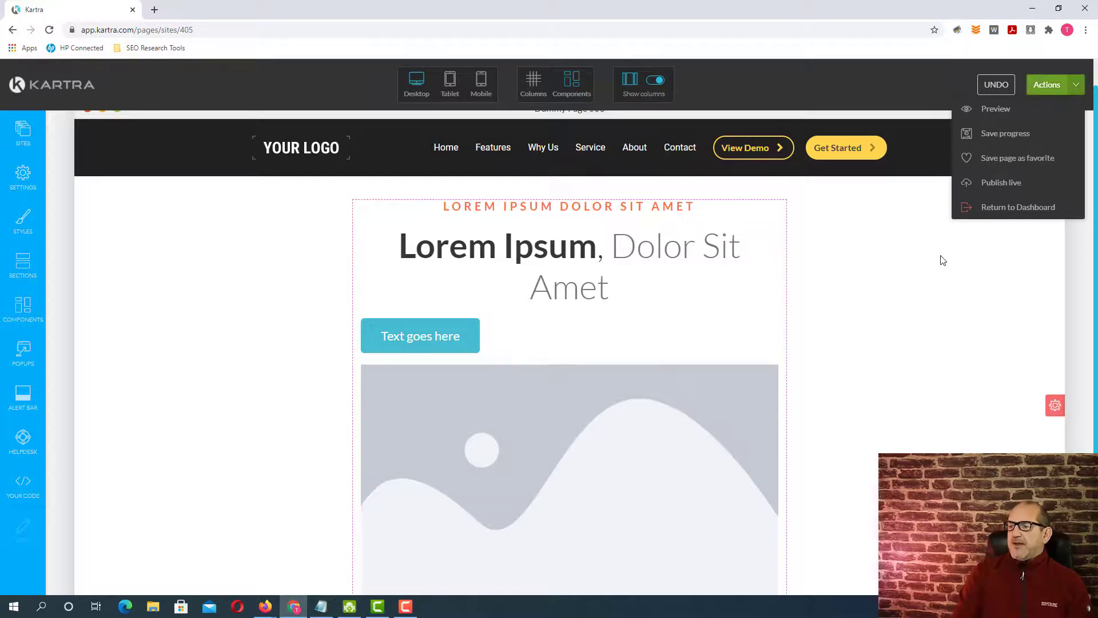
click(1042, 86)
click(1042, 86)
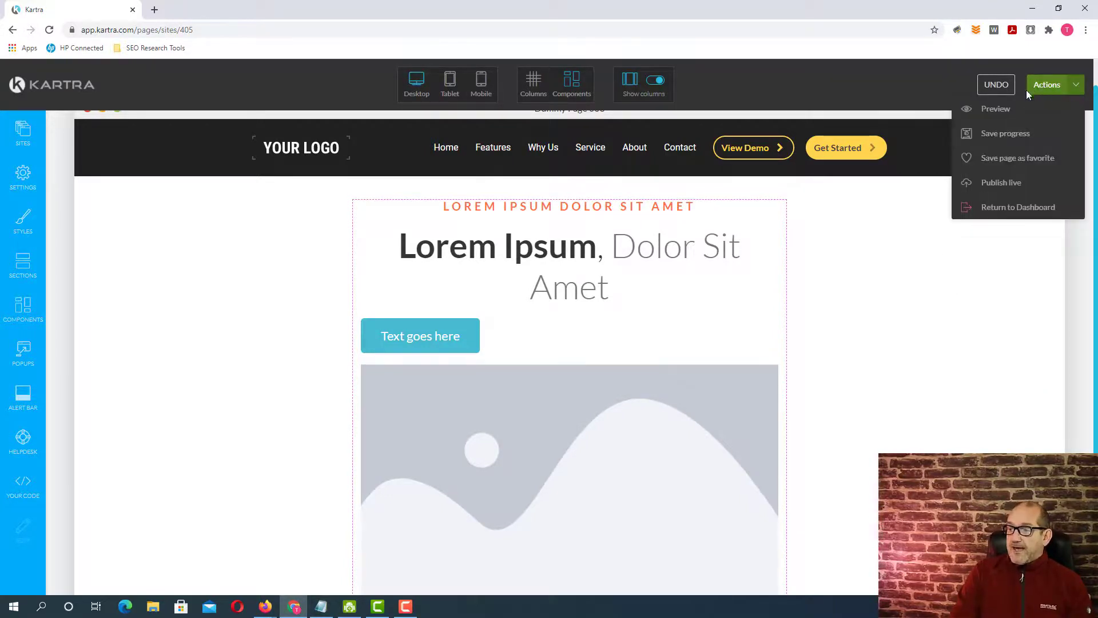
click(1014, 139)
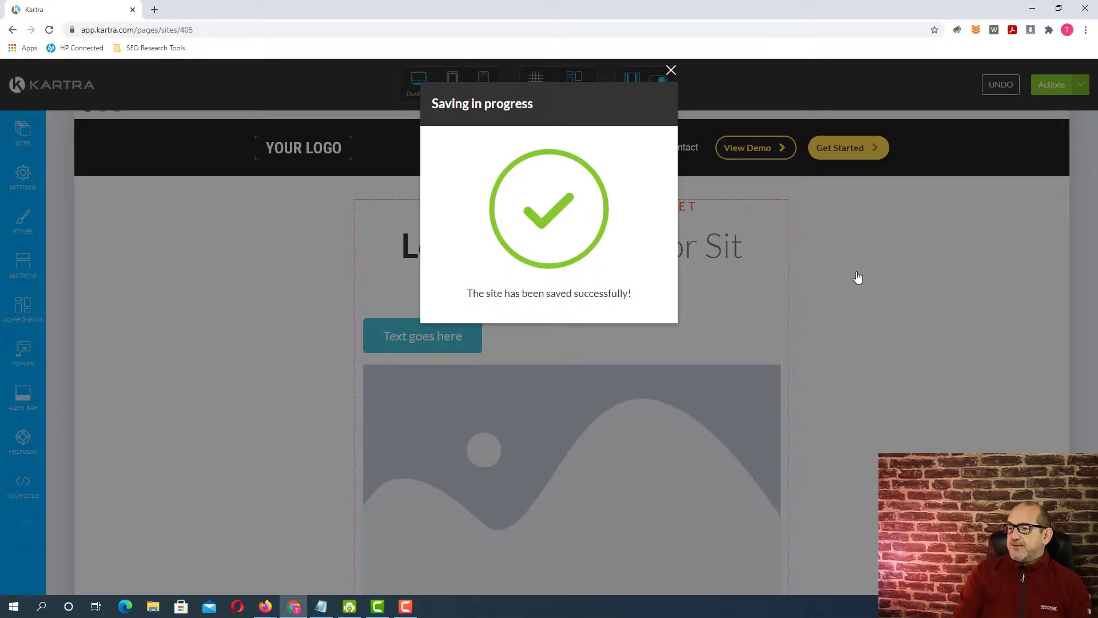
click(859, 249)
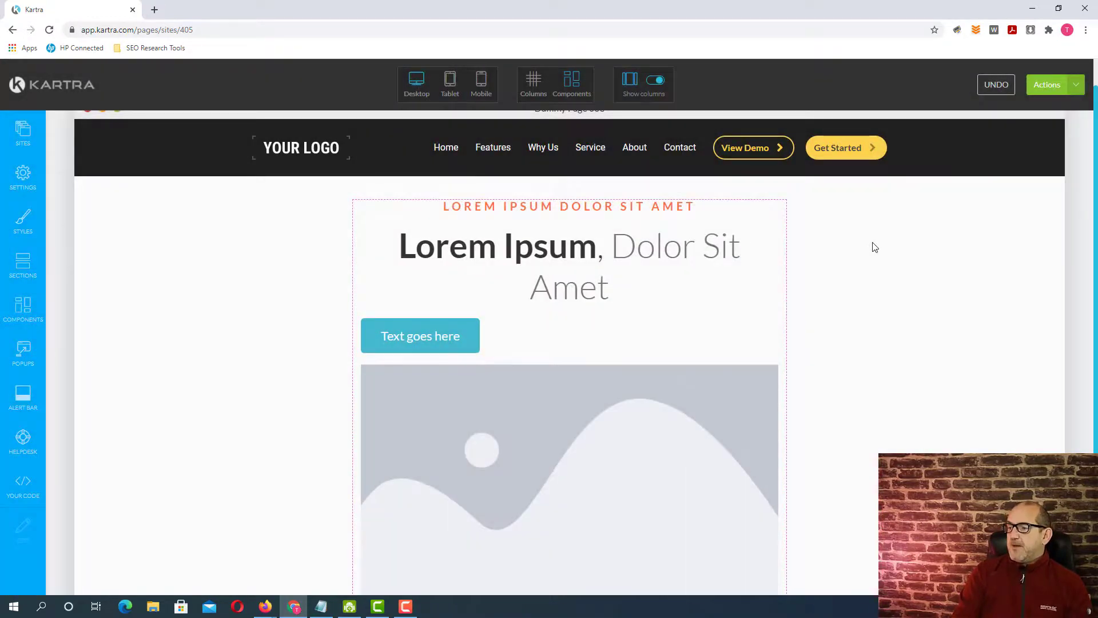
Step: Generate and open a preview of Dummy Page 003, look over it from header to footer, and close the preview
click(1046, 87)
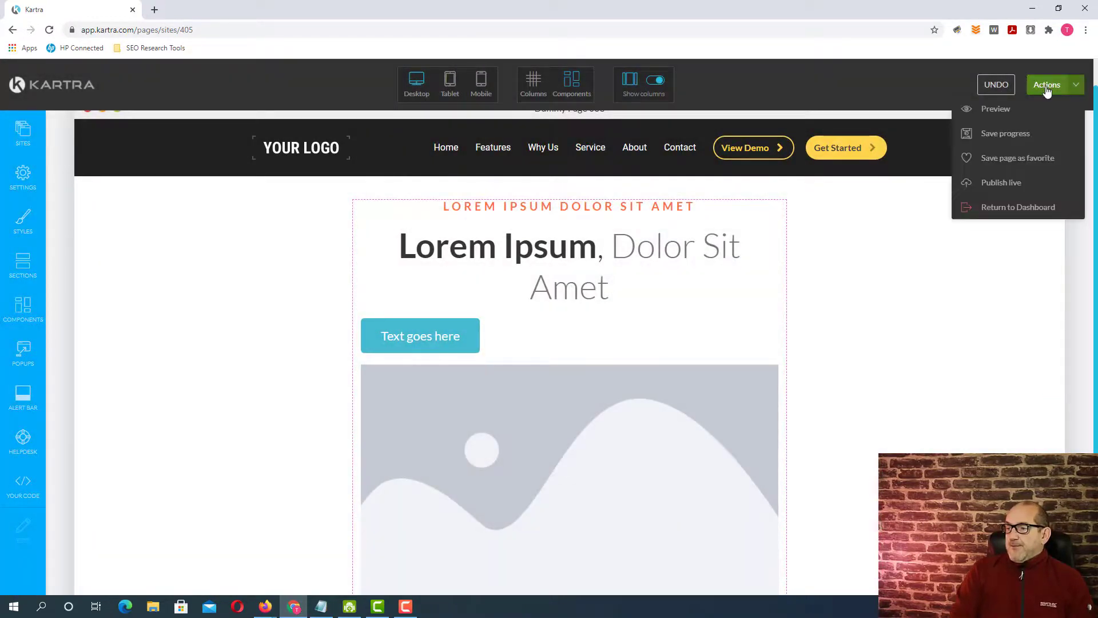
click(996, 109)
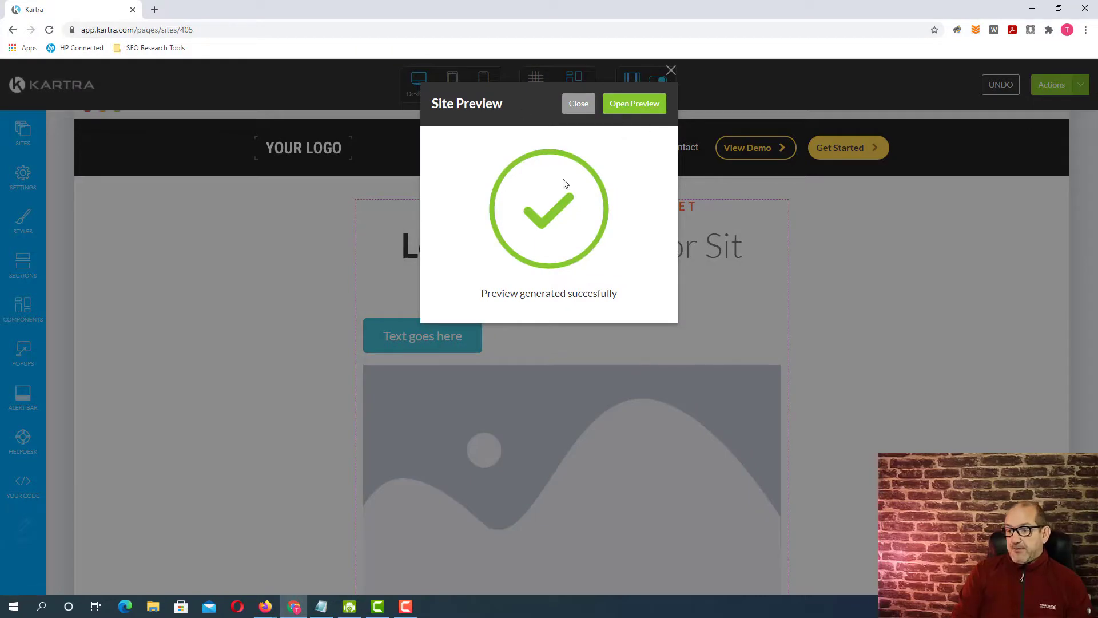
click(632, 107)
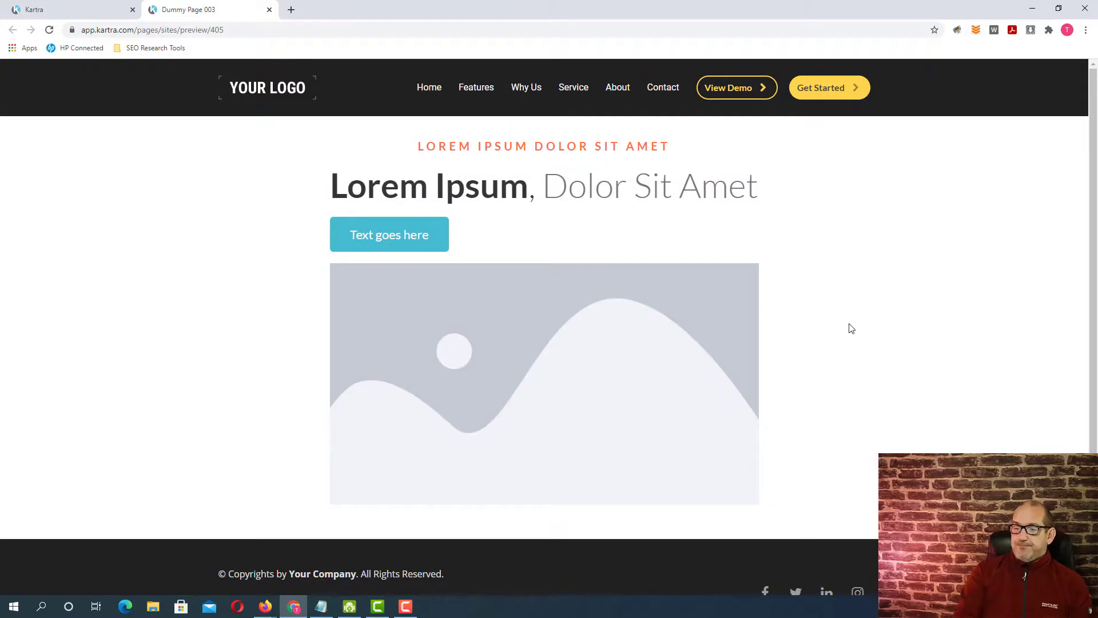
scroll(845, 324, down, 1)
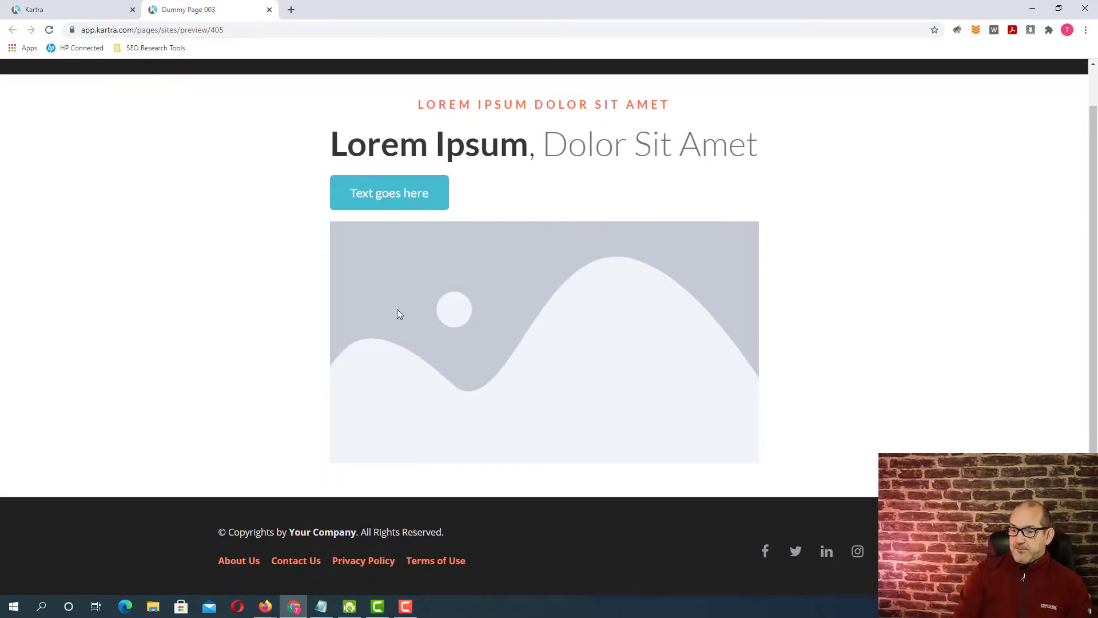
scroll(773, 423, up, 1)
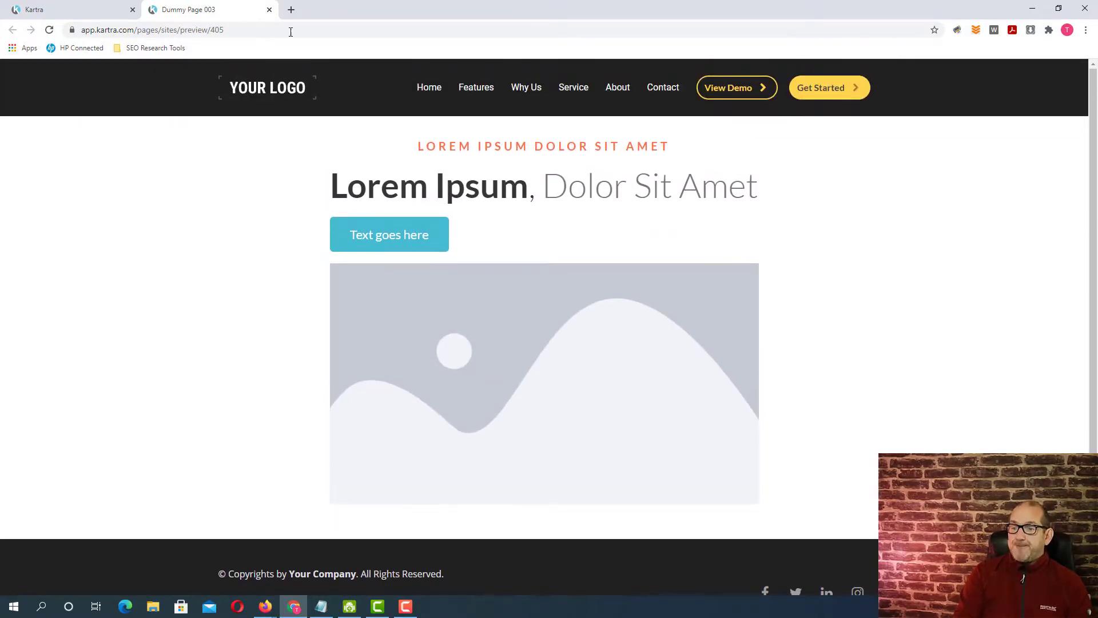
click(269, 10)
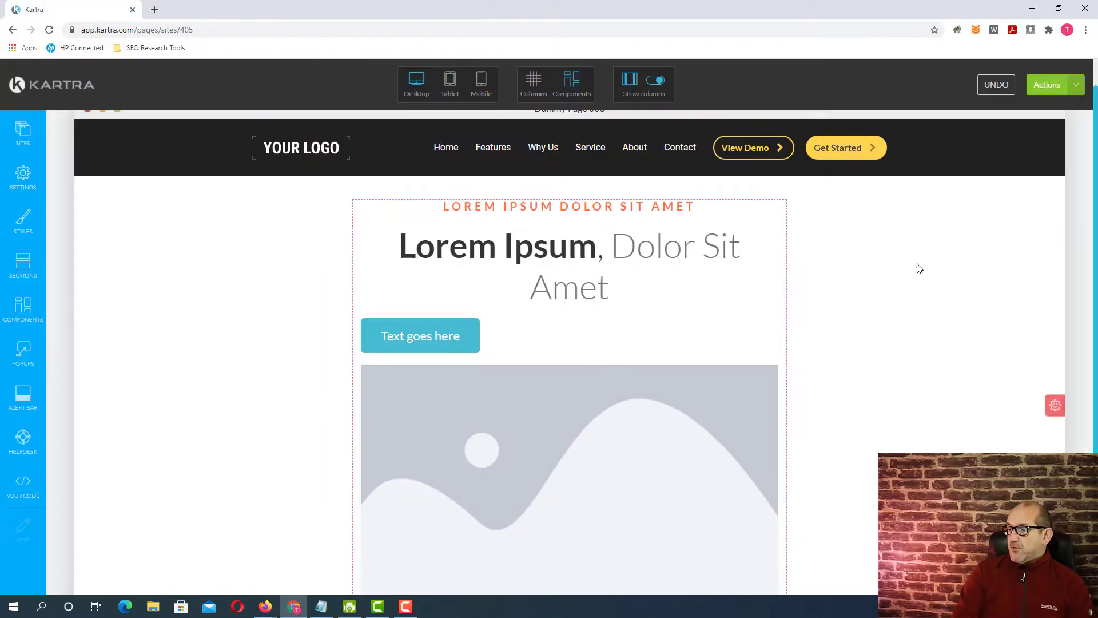
Step: Leave the page editor by returning to the dashboard and confirm the exit
click(1062, 90)
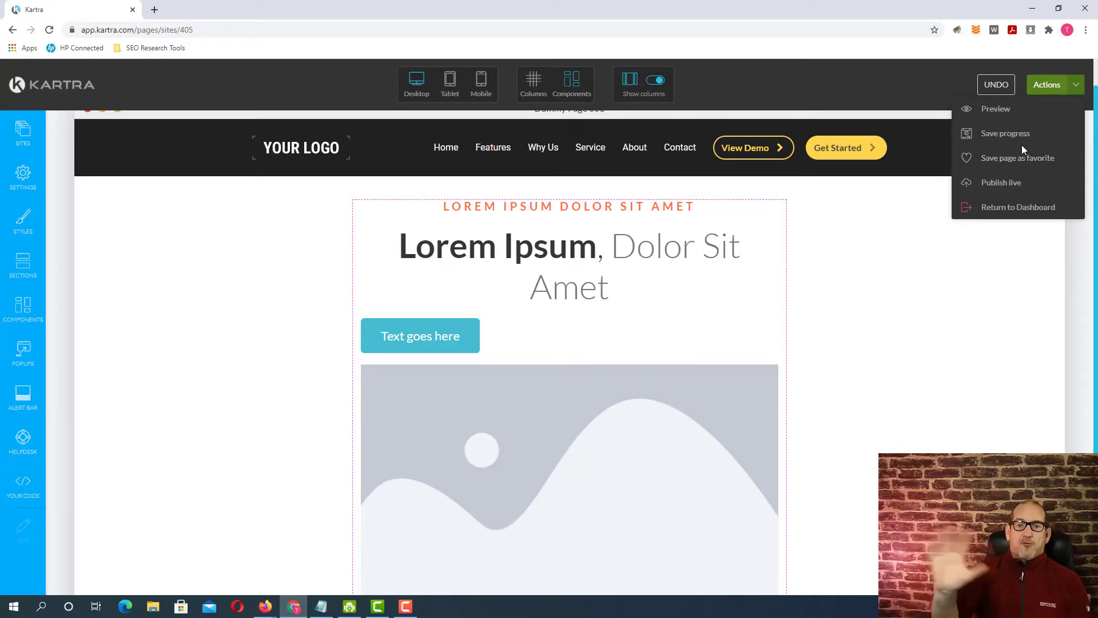
click(1028, 212)
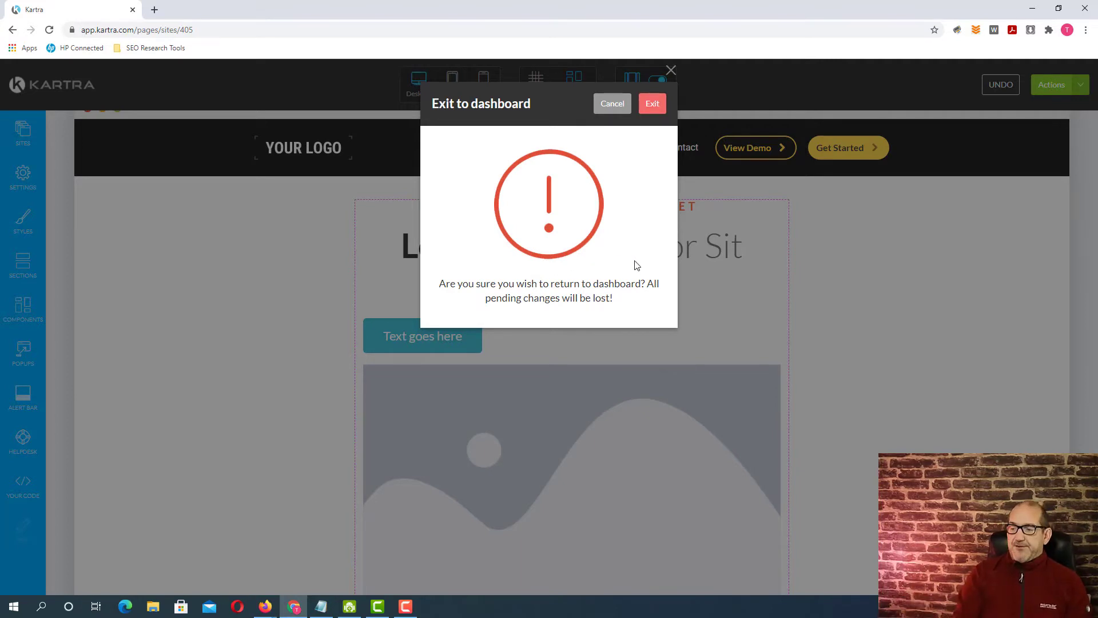
click(652, 104)
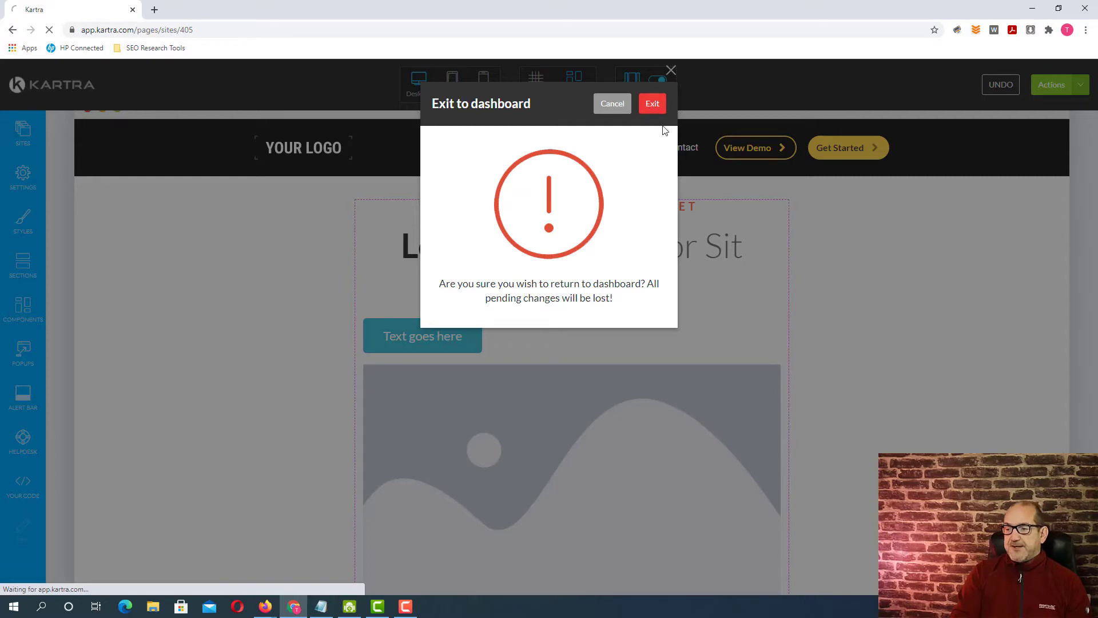